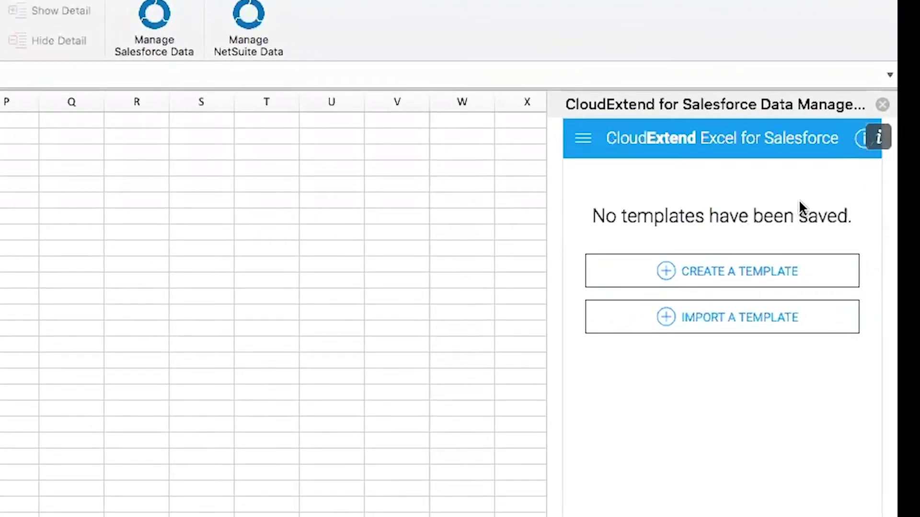
Step: Review the add-in's Trash of deleted items and the Account Settings page
left_click(583, 137)
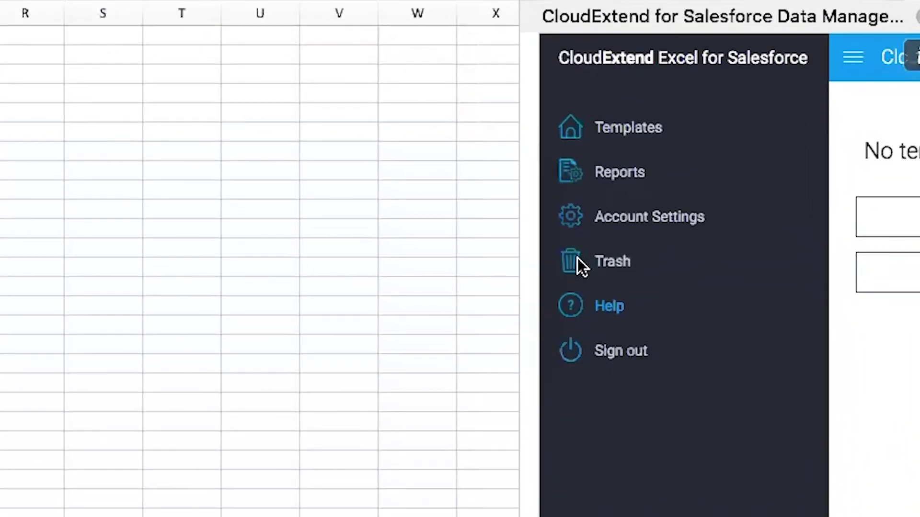
left_click(784, 187)
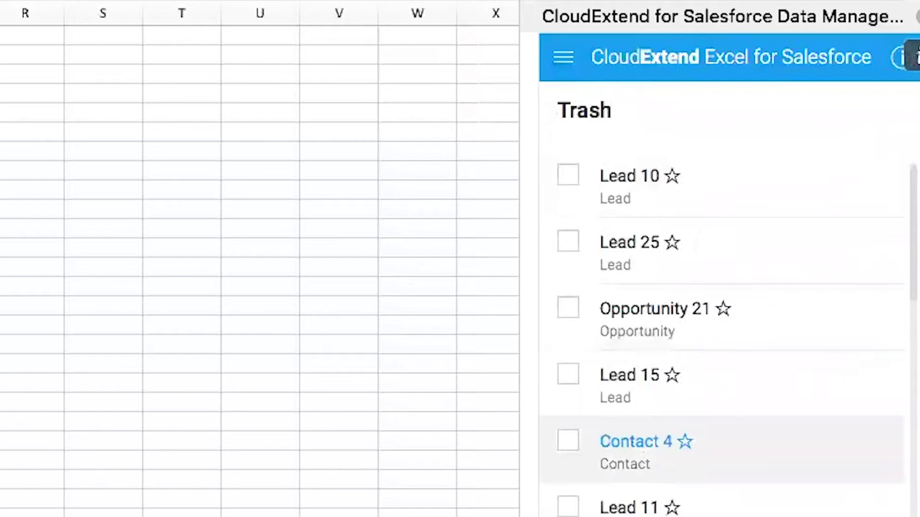
left_click(566, 60)
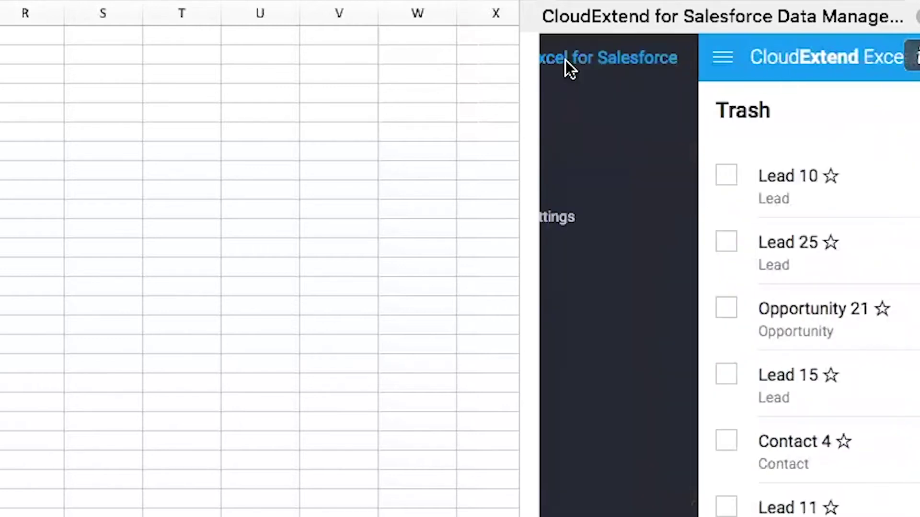
left_click(648, 219)
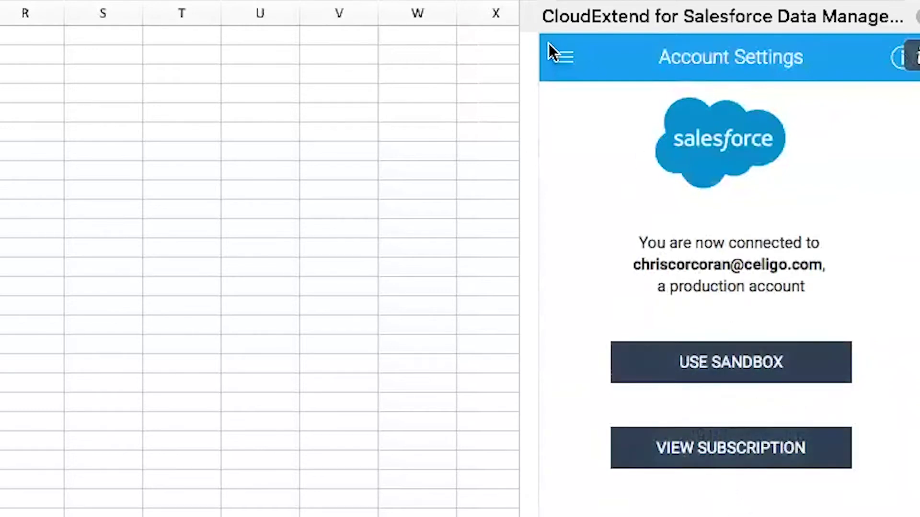
Step: Review the saved Reports list, then return to the Templates page
left_click(568, 57)
left_click(620, 172)
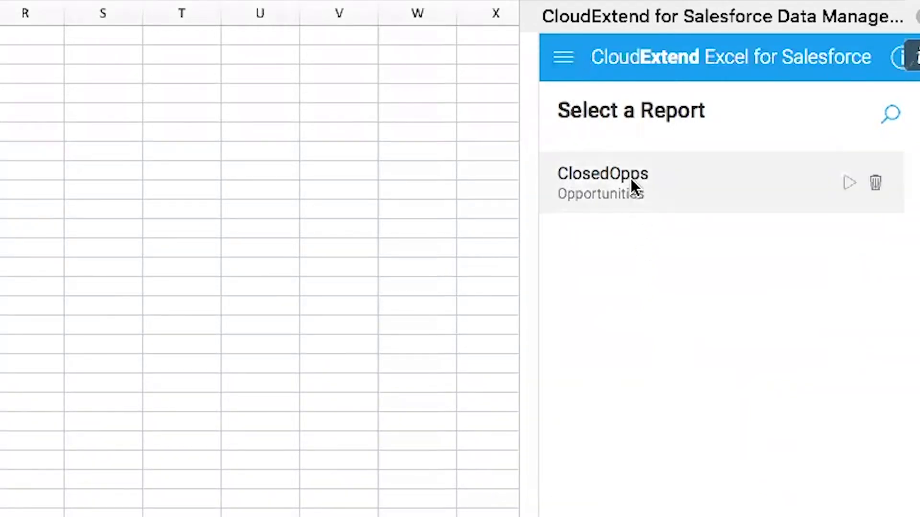
mouse_move(719, 182)
left_click(566, 62)
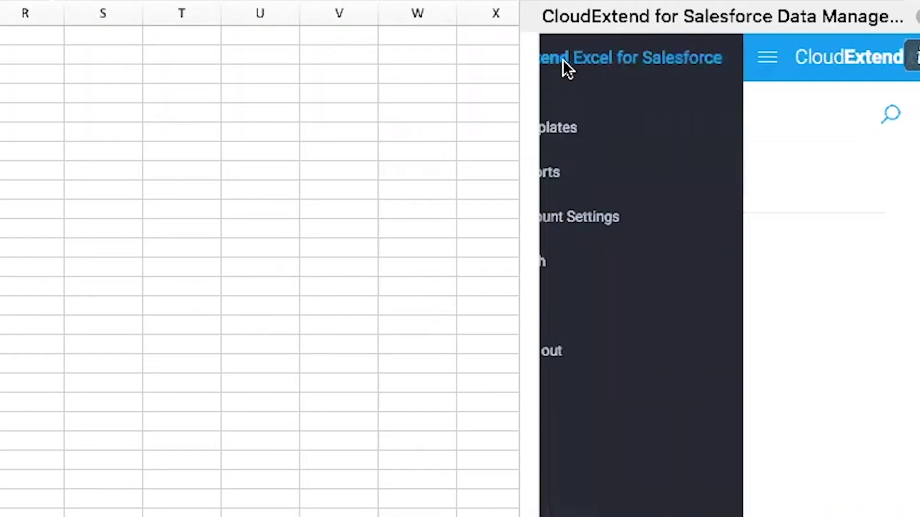
left_click(631, 128)
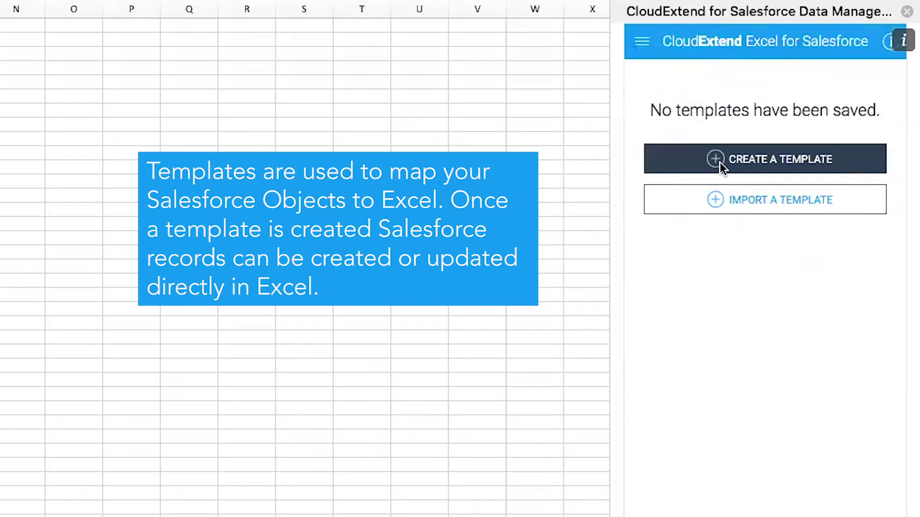
Step: Create a new template and choose Opportunity as its Salesforce record type via search
left_click(716, 157)
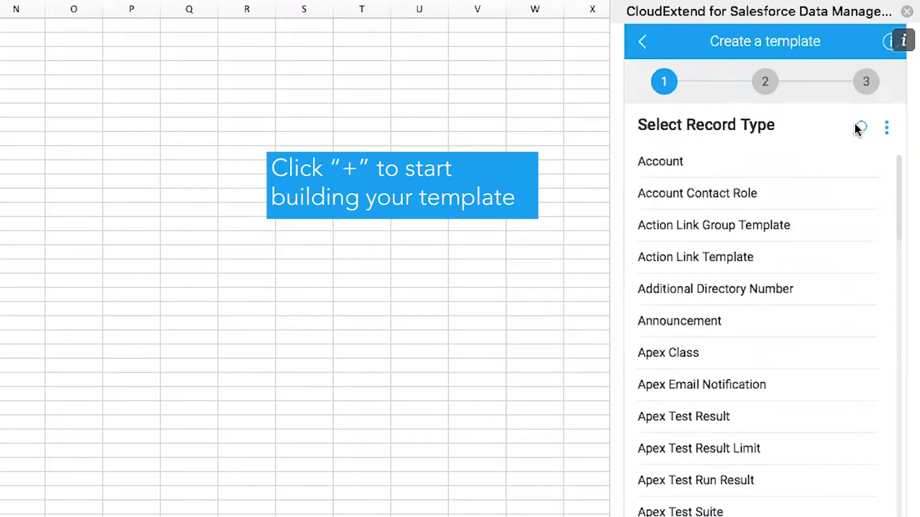
left_click(860, 128)
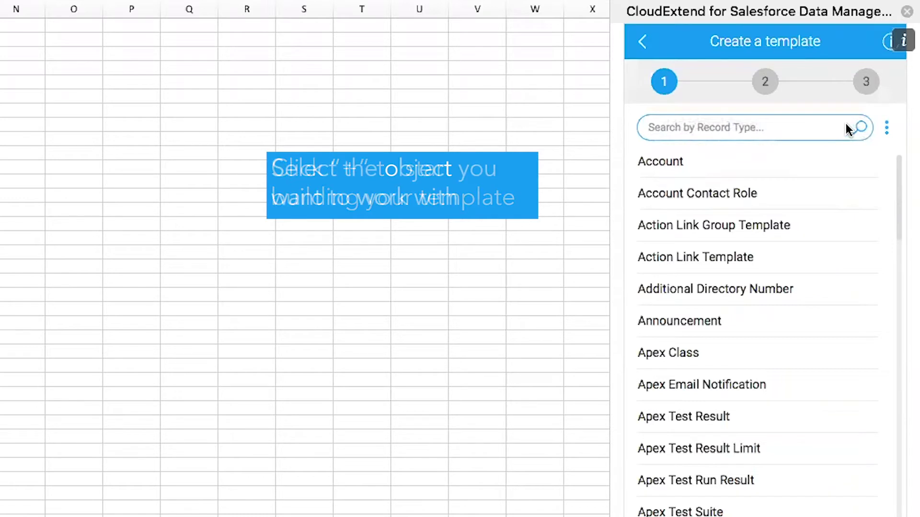
type("opp")
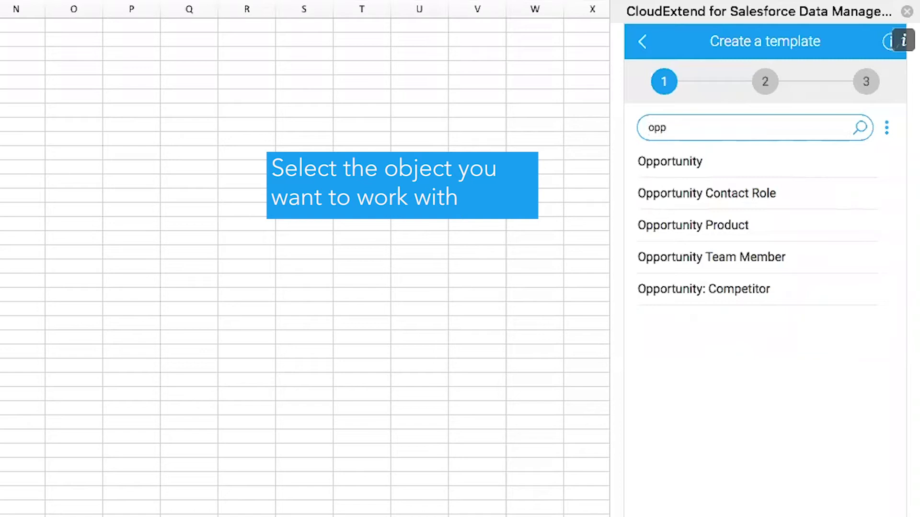
left_click(701, 165)
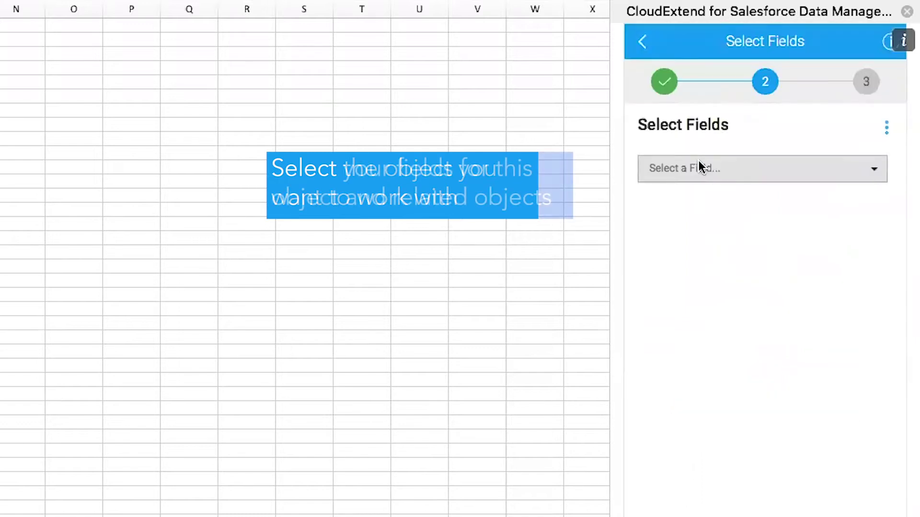
Step: Add Name, Account, Amount, Stage, Owner and Description fields to the Opportunity template
left_click(808, 169)
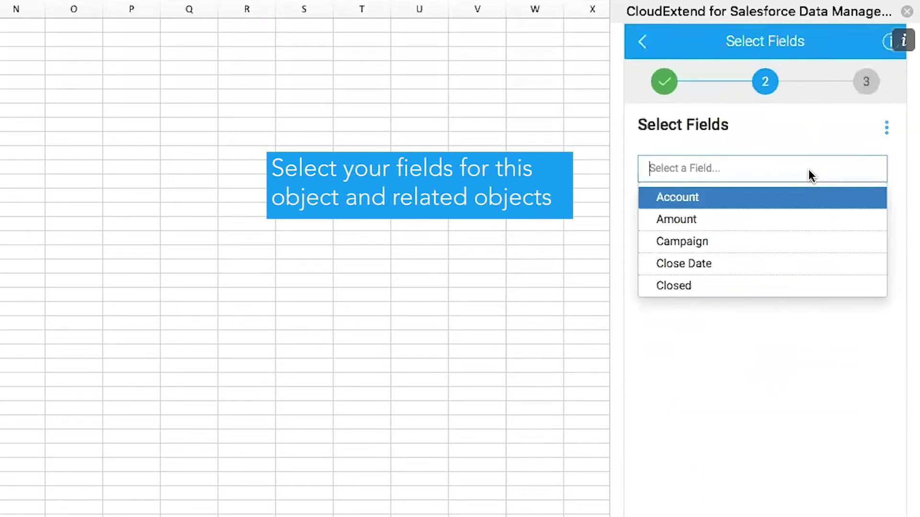
type("name")
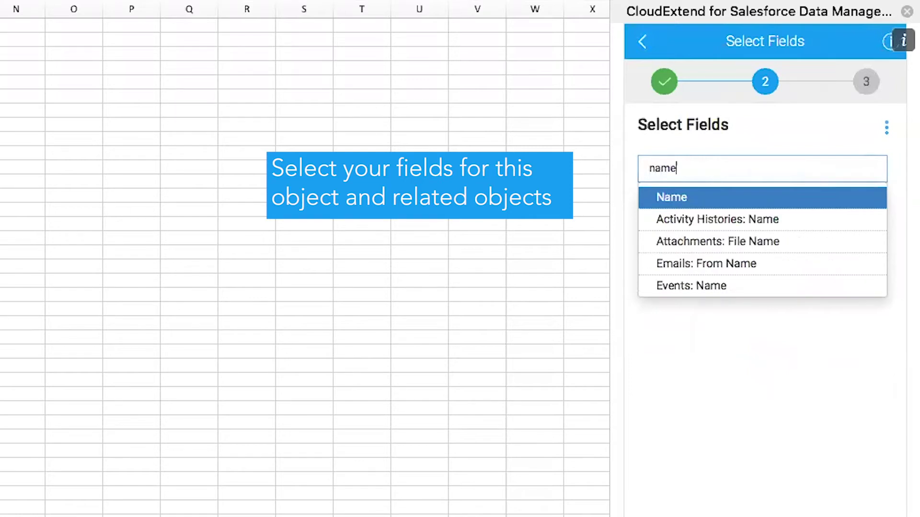
key("Return")
type("ac")
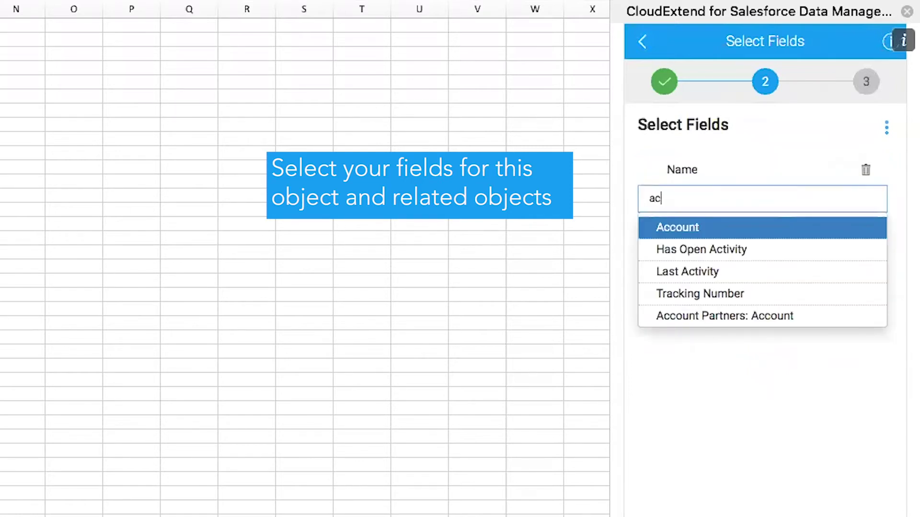
type("c")
key("Return")
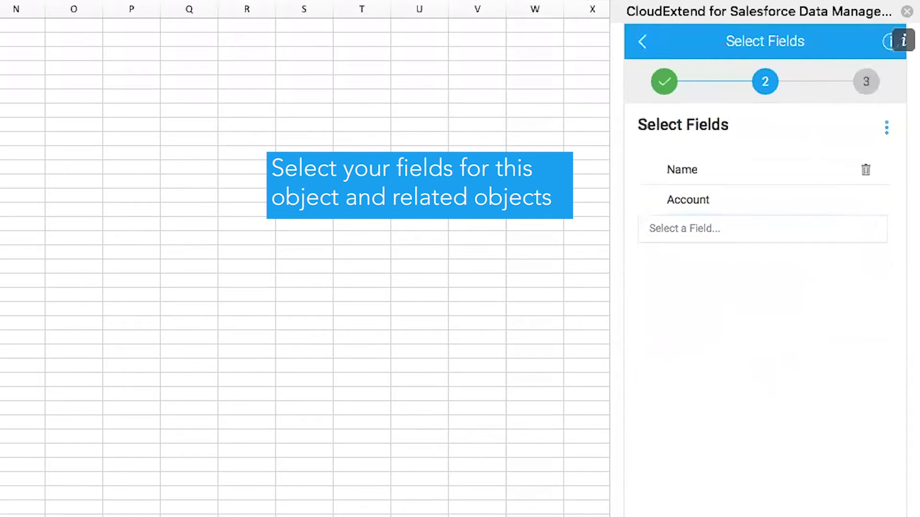
type("amount")
key("Return")
type("st")
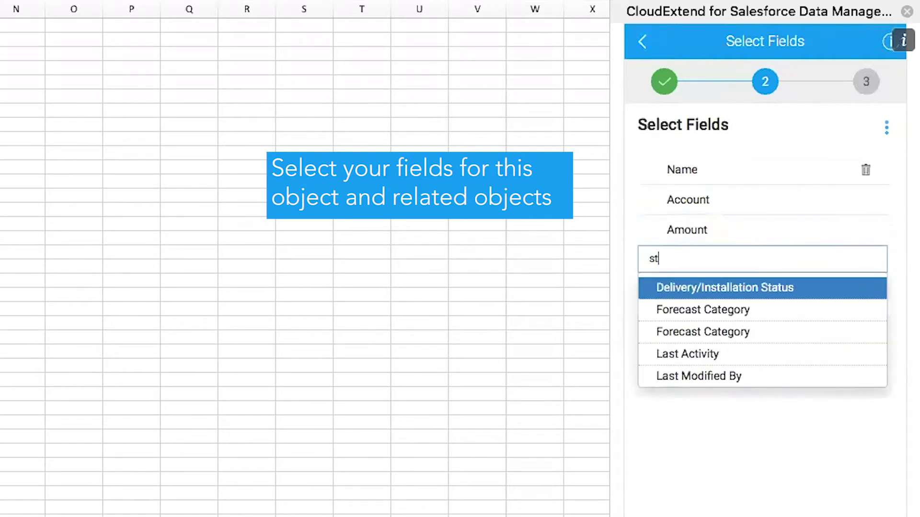
type("age")
key("Return")
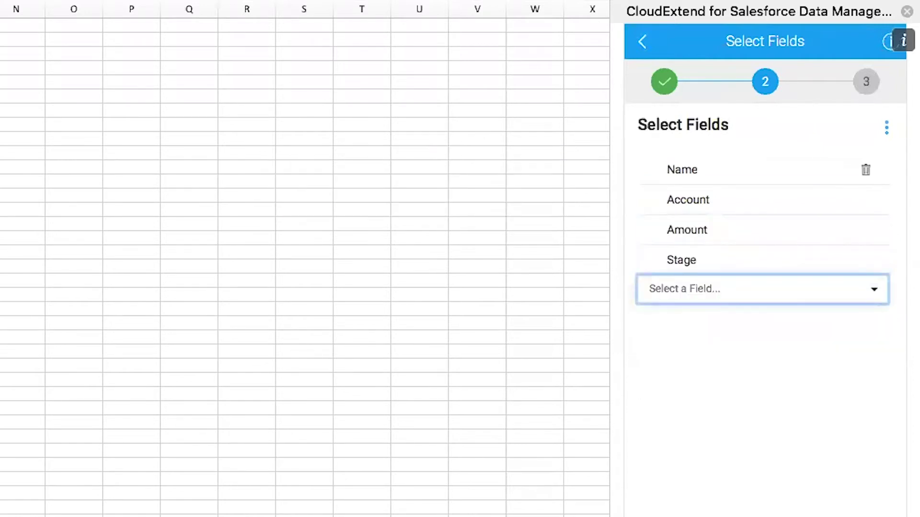
type("owner")
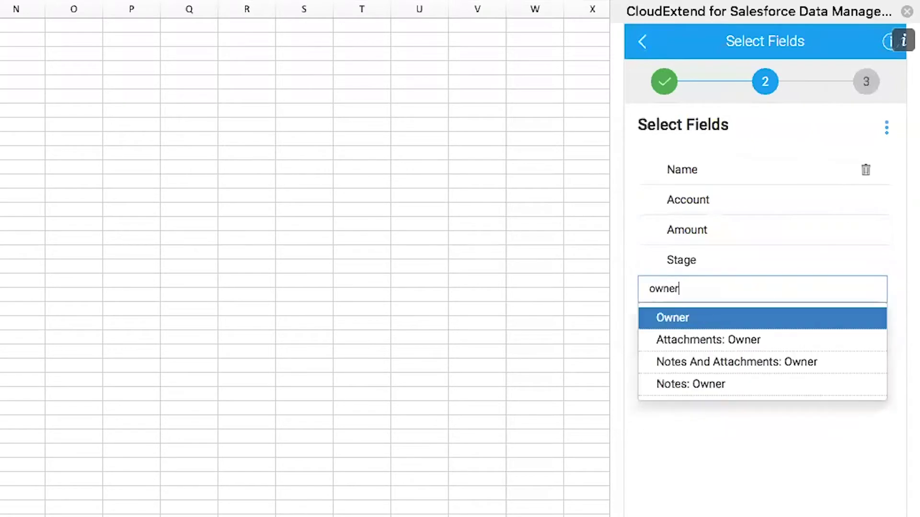
key("Return")
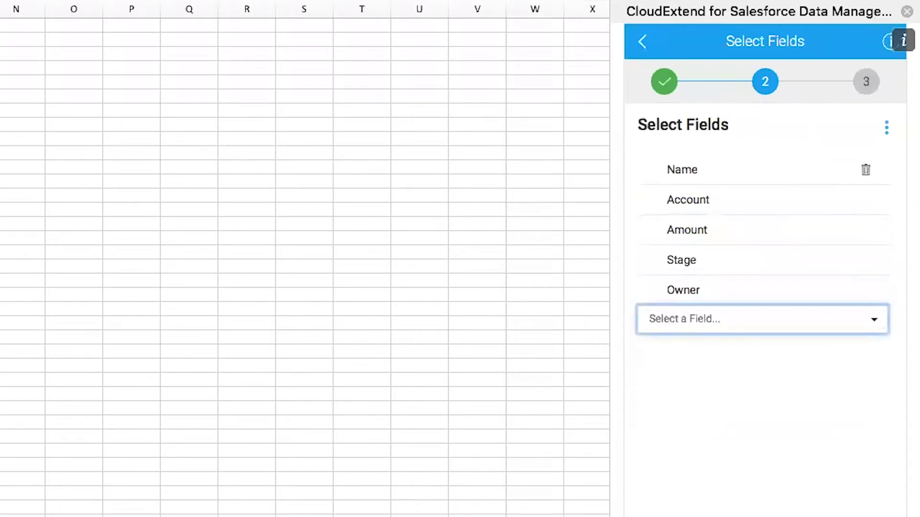
type("descr")
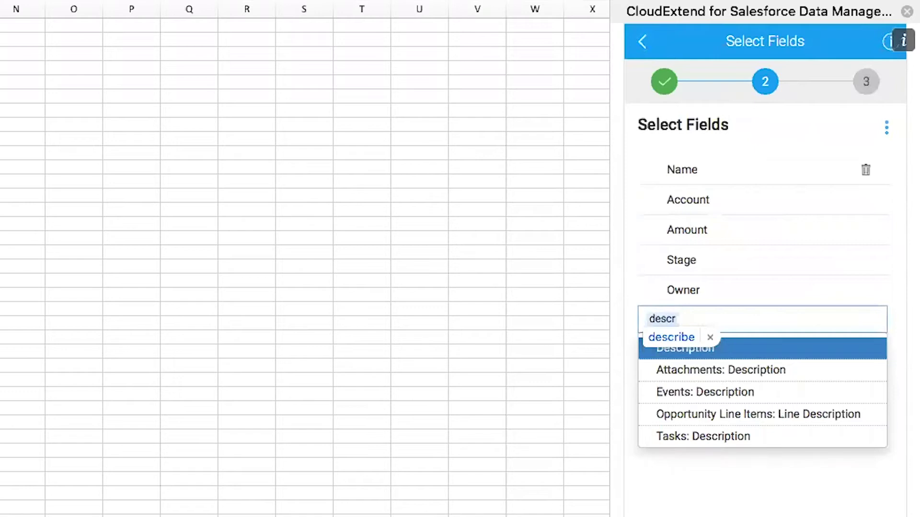
key("Return")
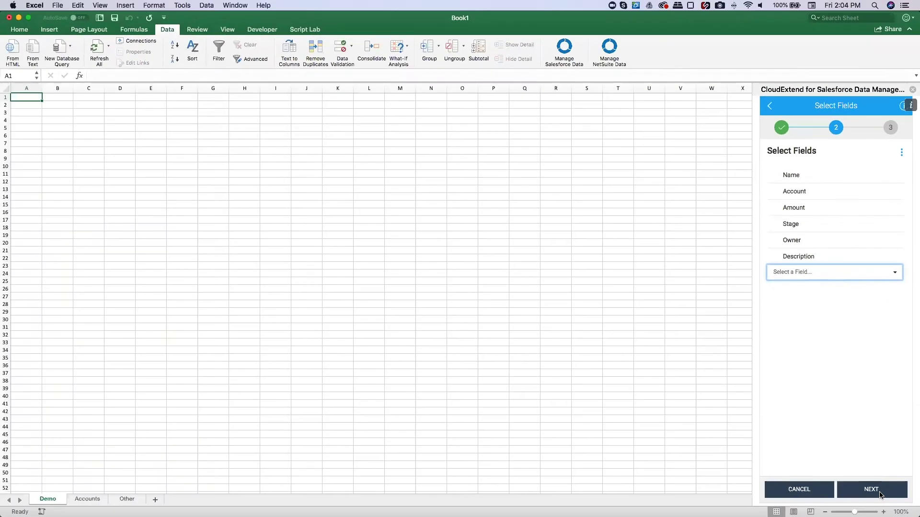
Step: Name the template OppDemo01, save it, and load it onto the sheet as a table
left_click(866, 492)
left_click(808, 315)
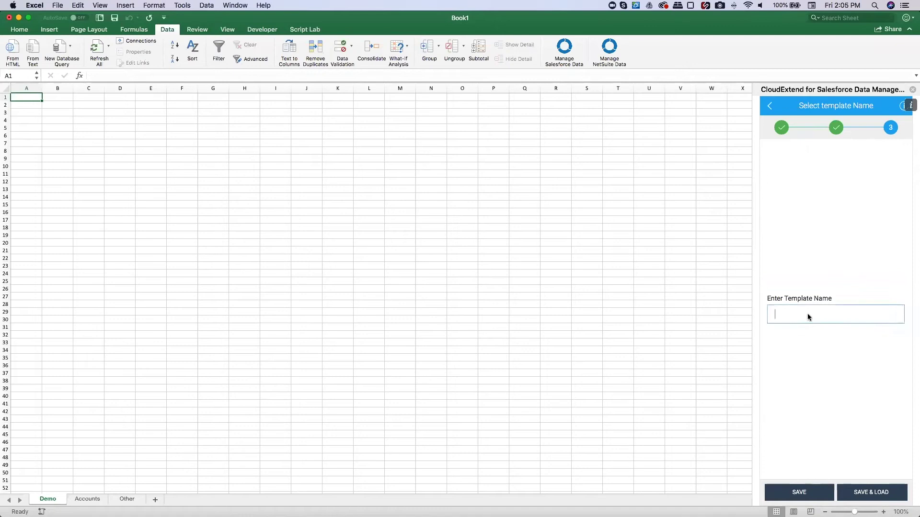
type("ppDemo")
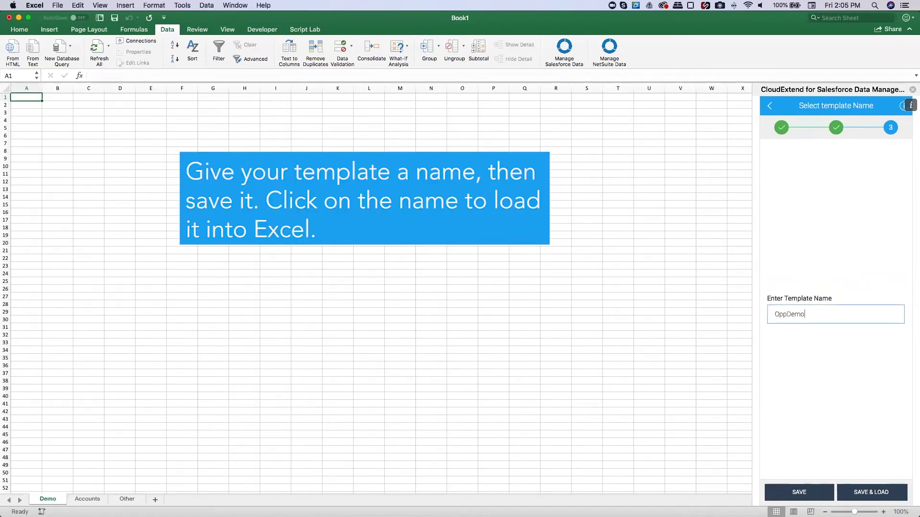
type("01")
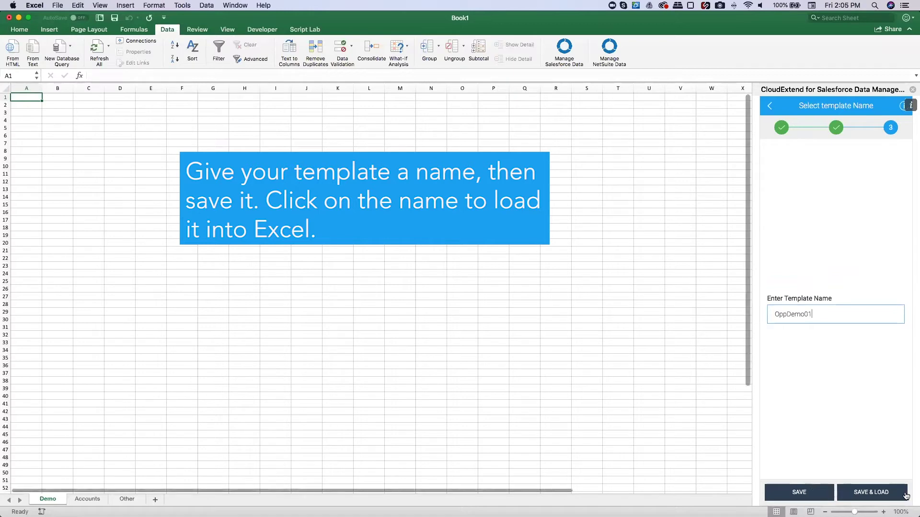
left_click(815, 491)
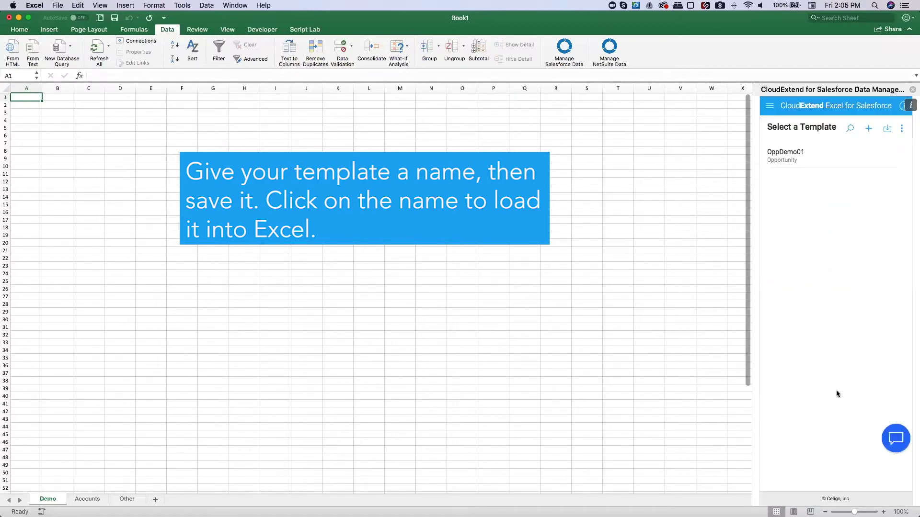
left_click(805, 287)
left_click(826, 313)
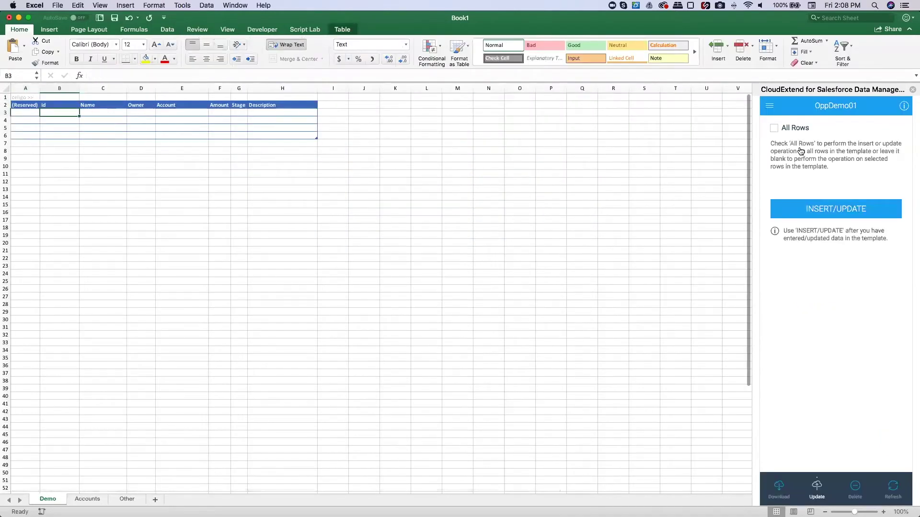
Step: Reopen the OppDemo01 template from the saved templates list for editing
left_click(767, 106)
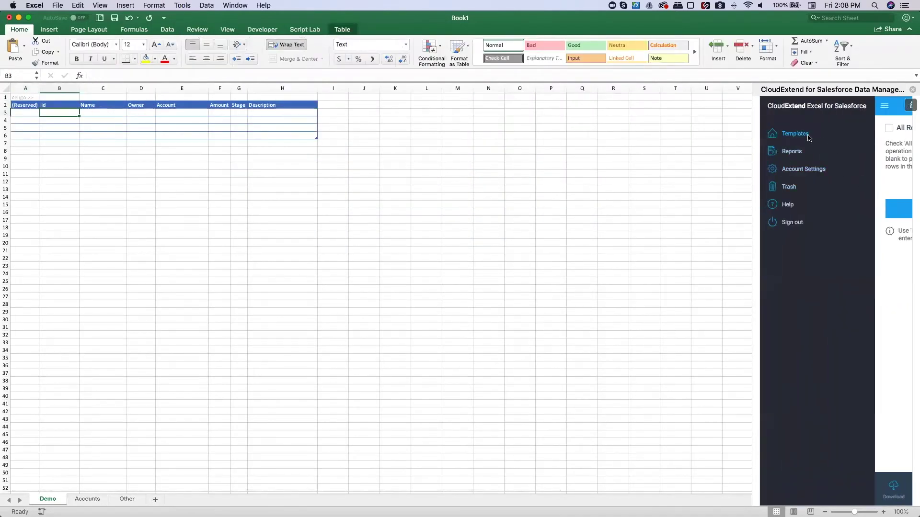
left_click(790, 135)
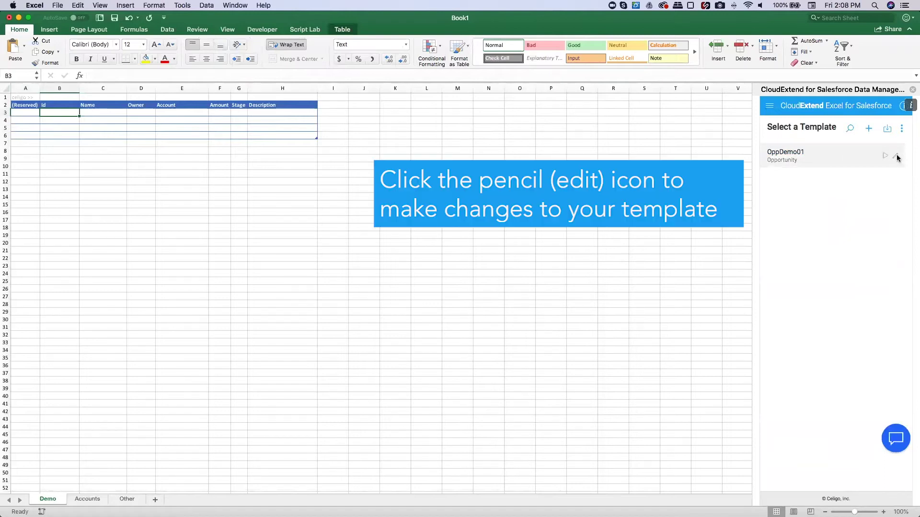
left_click(897, 157)
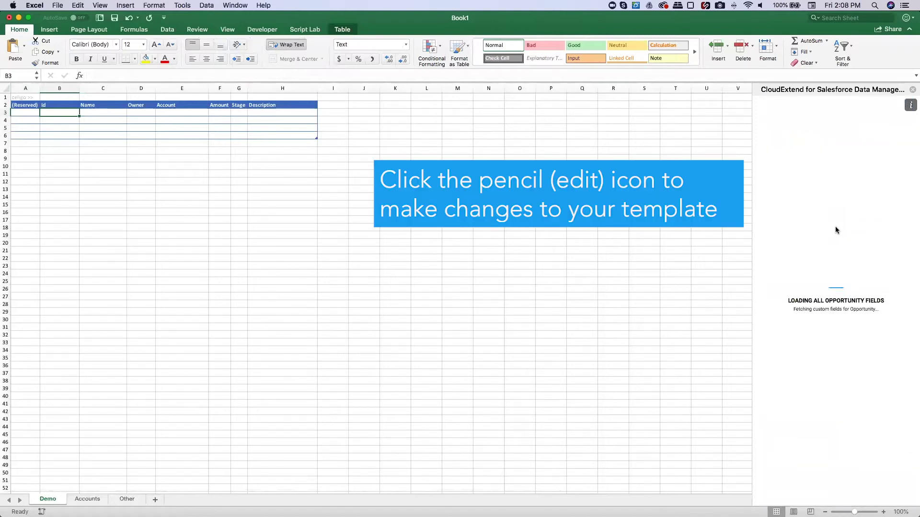
Step: Add Close Date, position it above Description, and save OppDemo01 under its existing name
left_click(795, 270)
type("c")
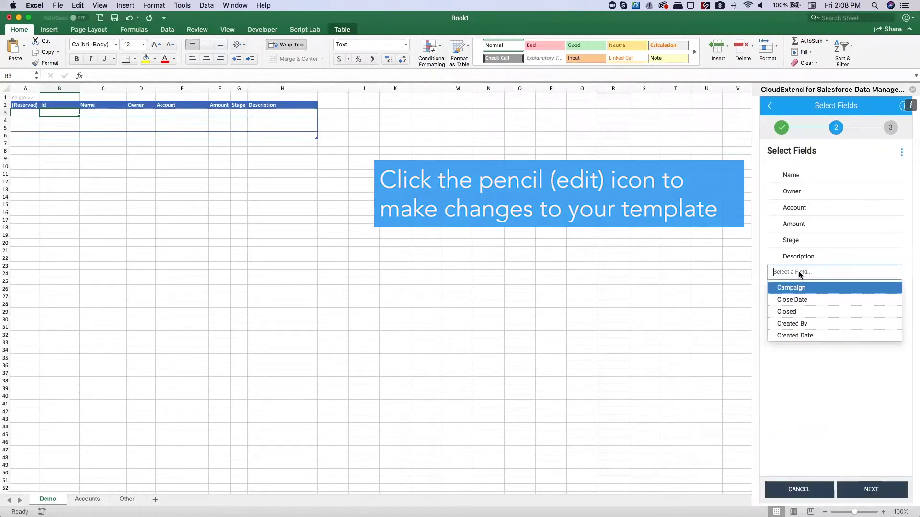
type("lose")
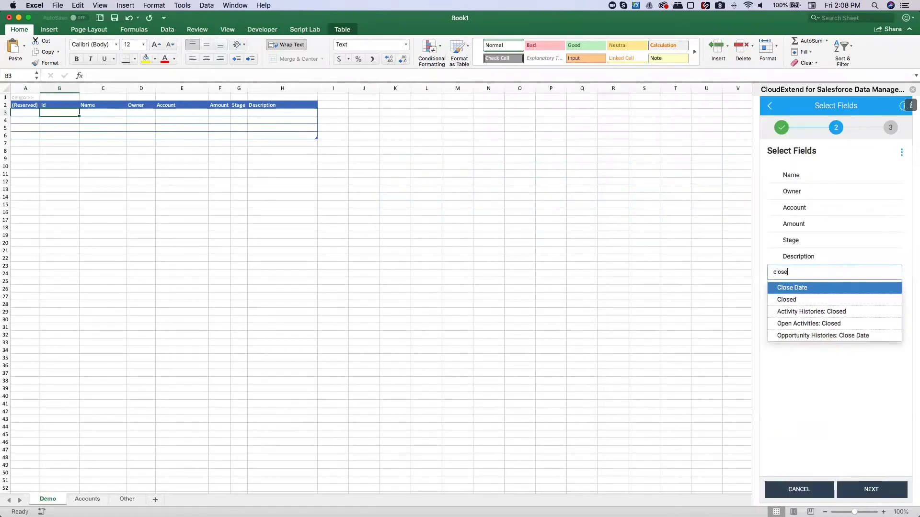
left_click(803, 287)
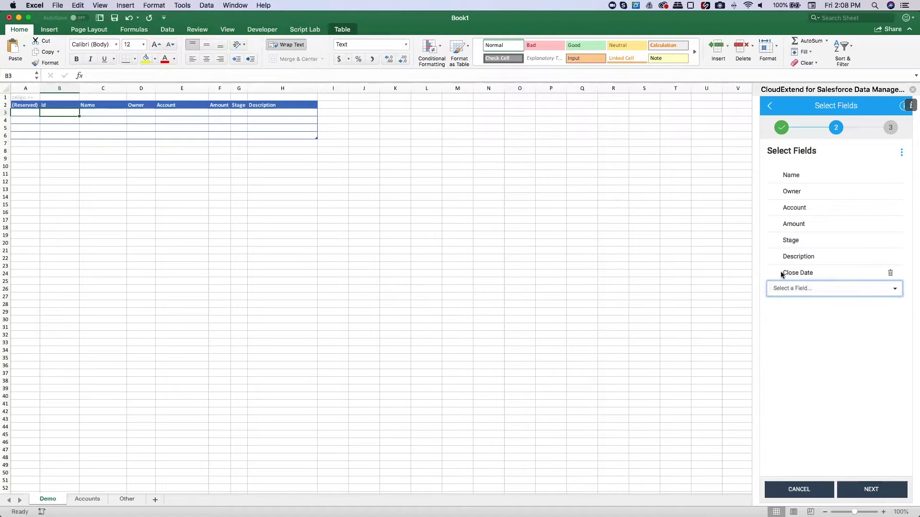
left_click_drag(781, 274, 787, 259)
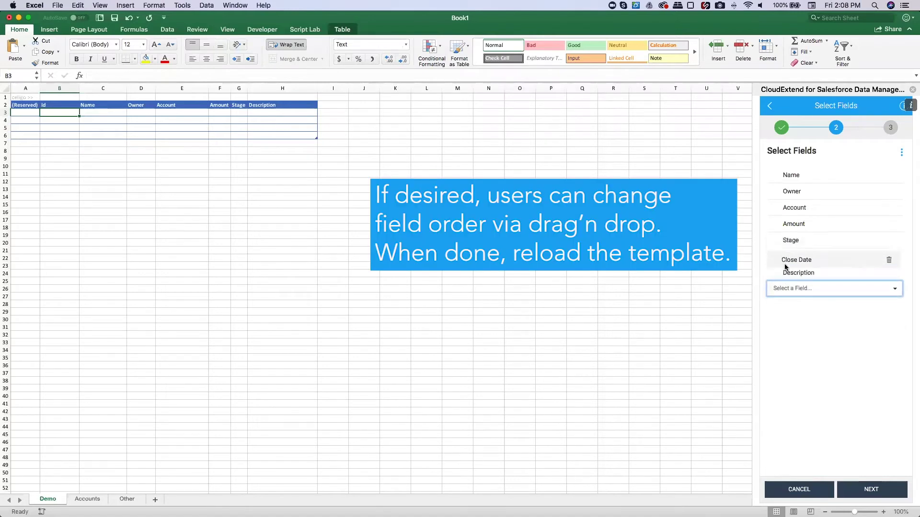
left_click(871, 490)
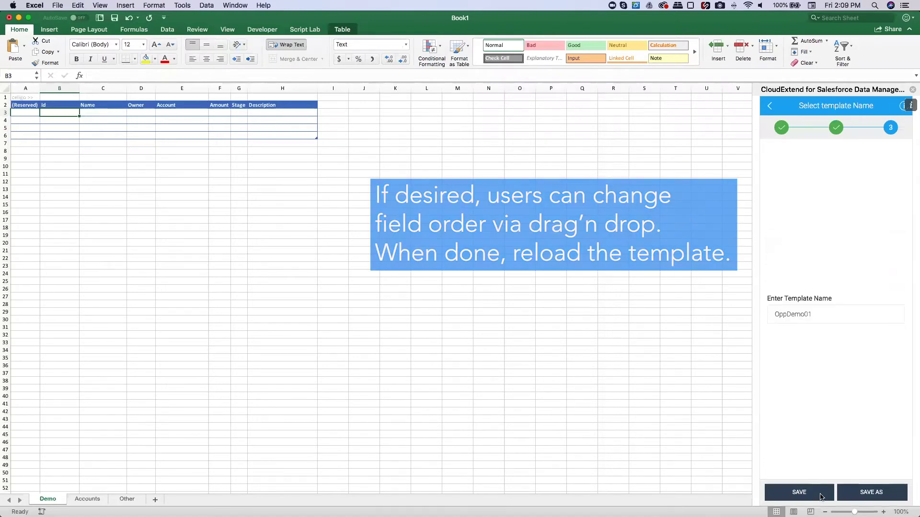
left_click(799, 492)
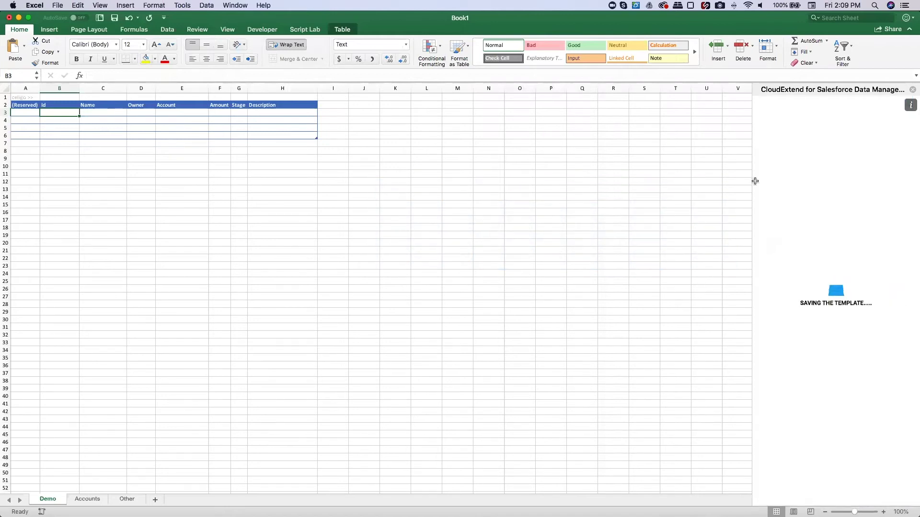
Step: Reload OppDemo01, clearing the sheet, and widen the Id and Name columns
left_click(801, 152)
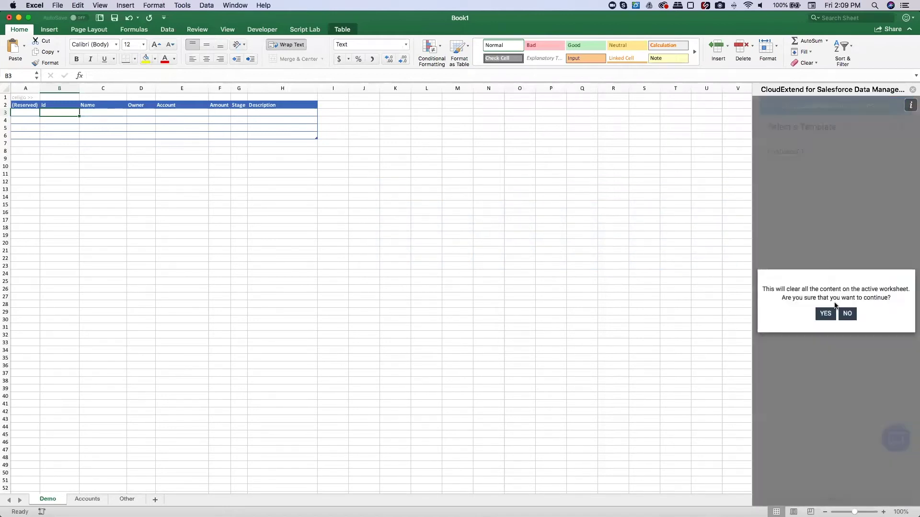
left_click(826, 312)
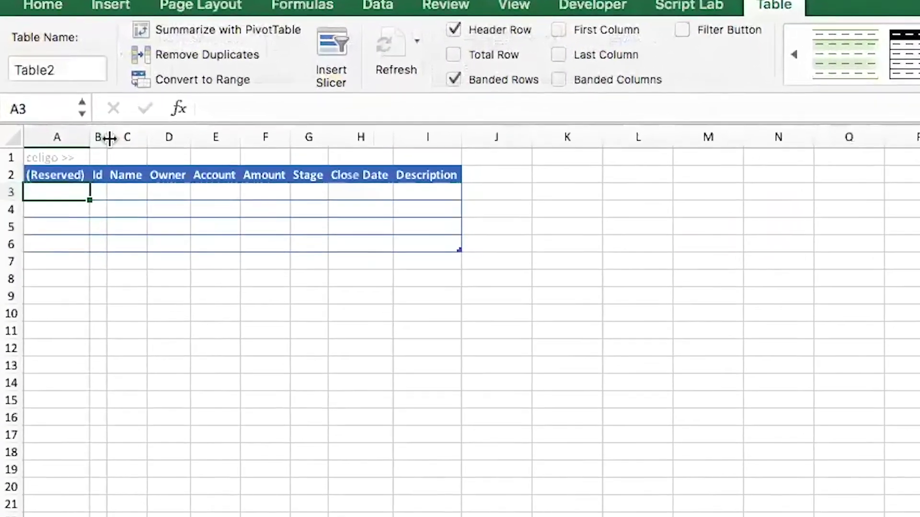
left_click_drag(67, 88, 66, 89)
left_click_drag(223, 151, 434, 152)
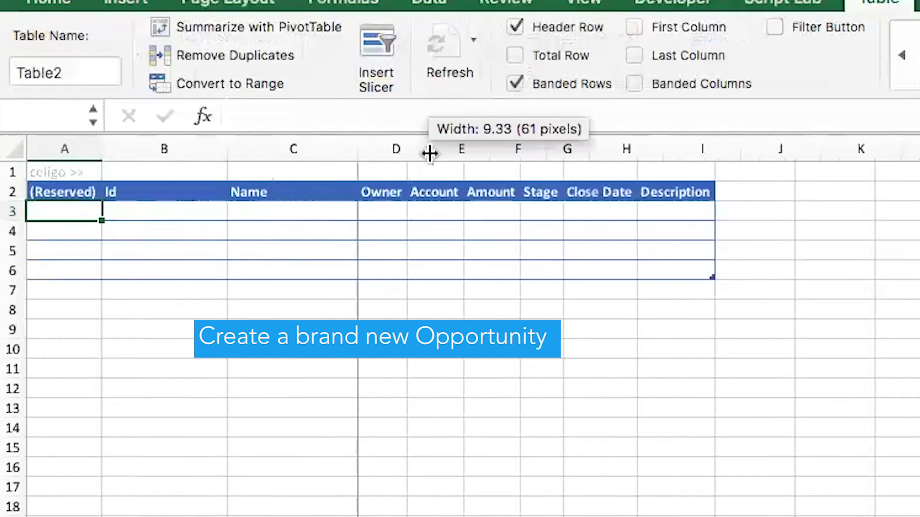
Step: Enter Burlington Big Deal, the owner, and Burlington Textiles as account, widening the Account column
left_click(319, 210)
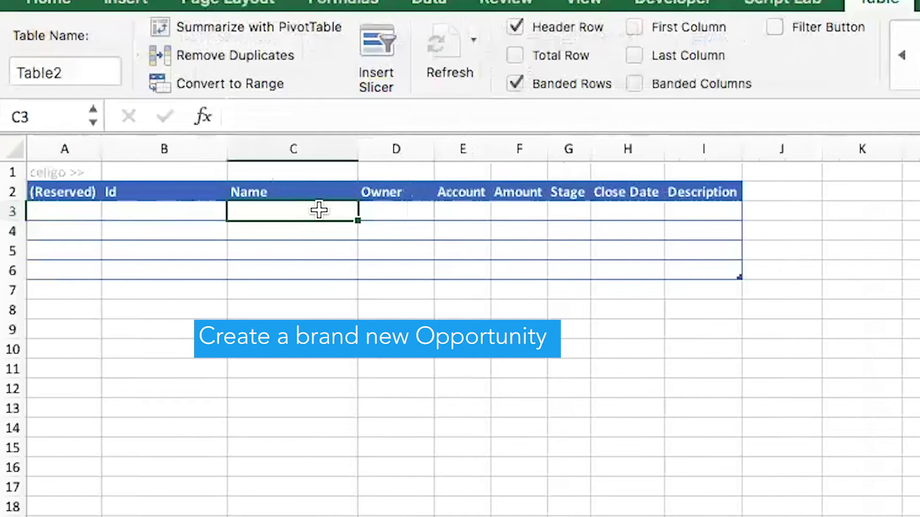
type("Burlin")
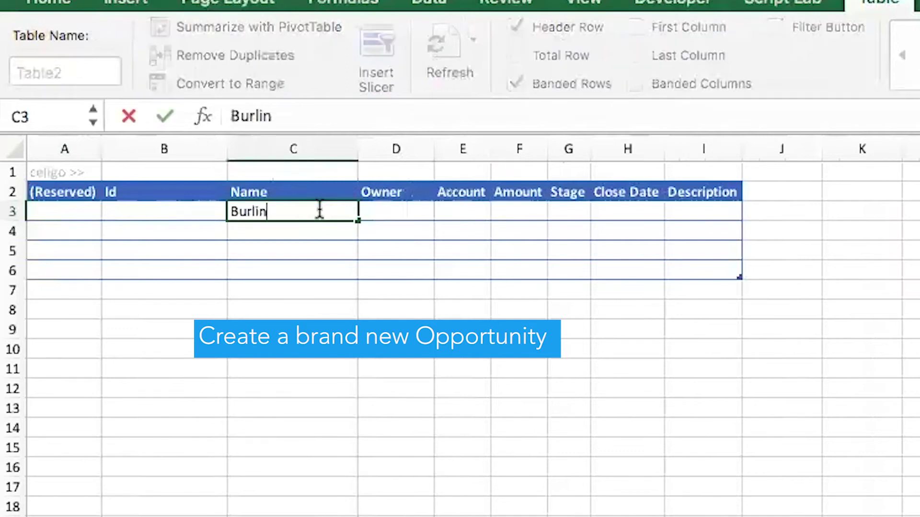
key("BackSpace")
type("ngton")
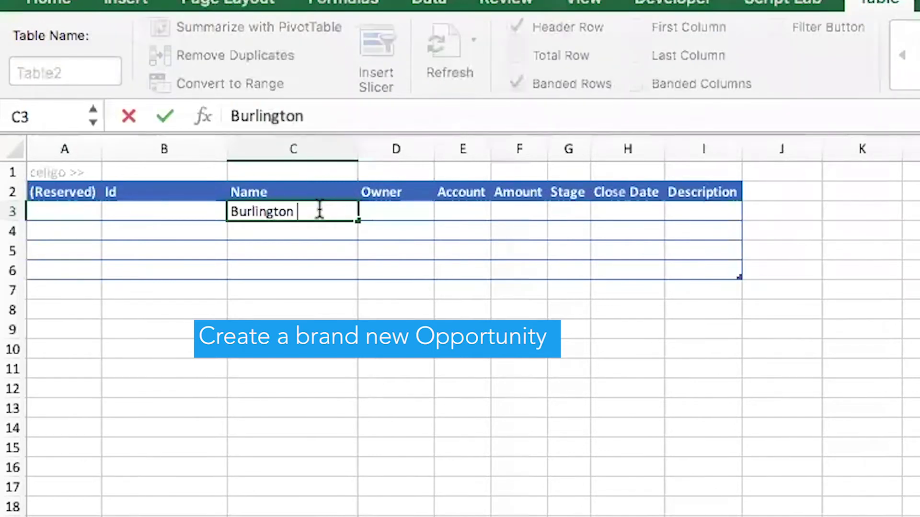
type(" Big Deal")
key("Tab")
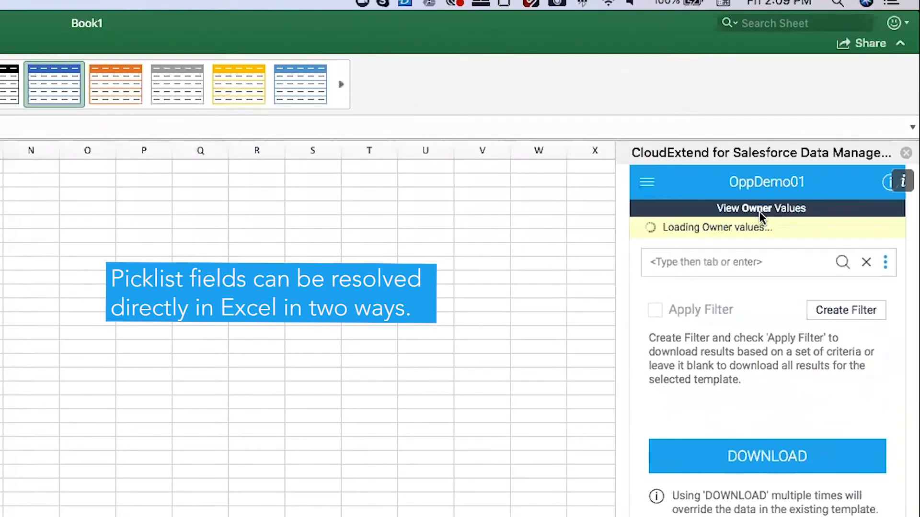
left_click(689, 300)
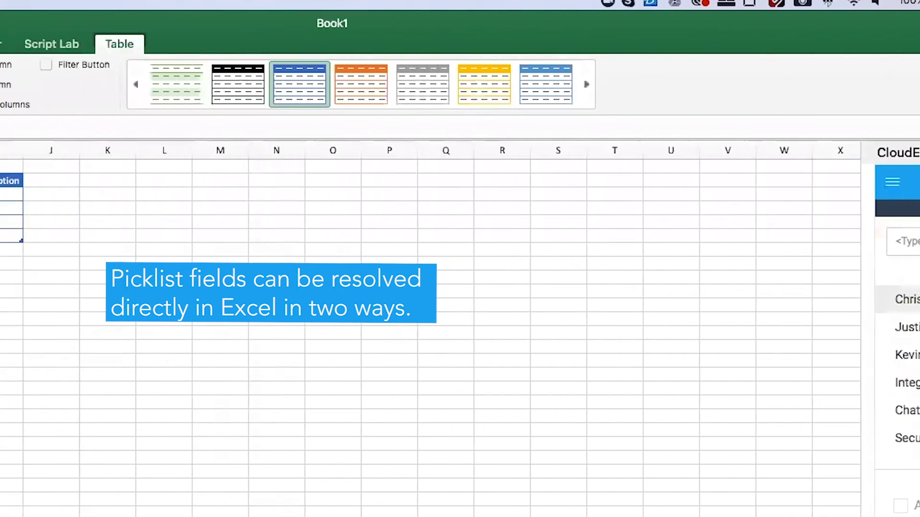
left_click(308, 195)
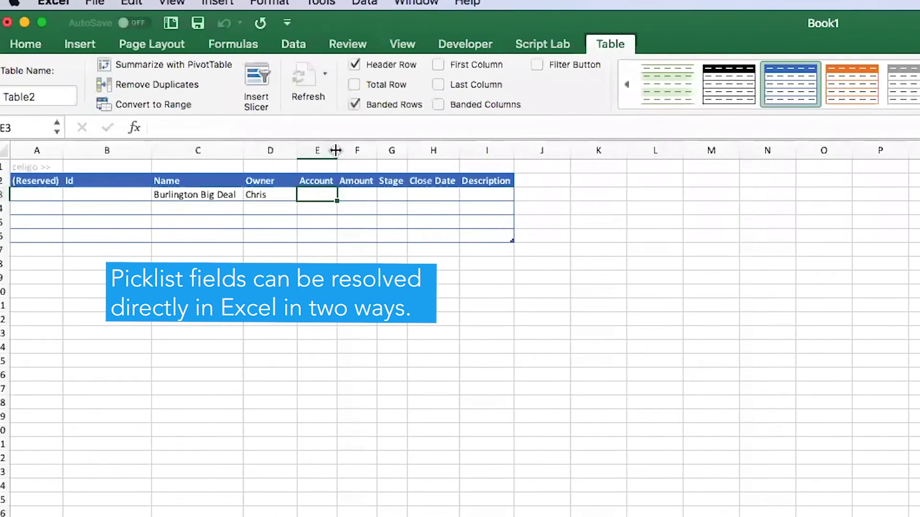
left_click_drag(337, 151, 349, 150)
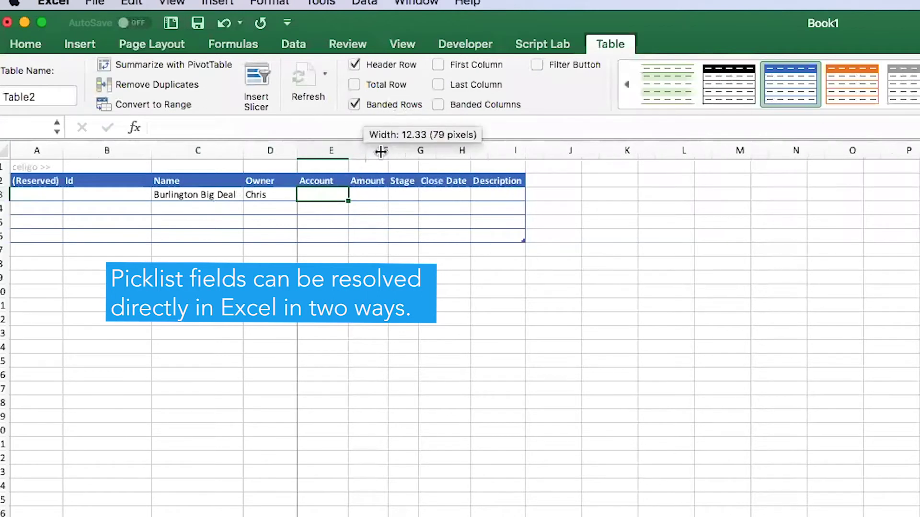
left_click_drag(348, 150, 394, 151)
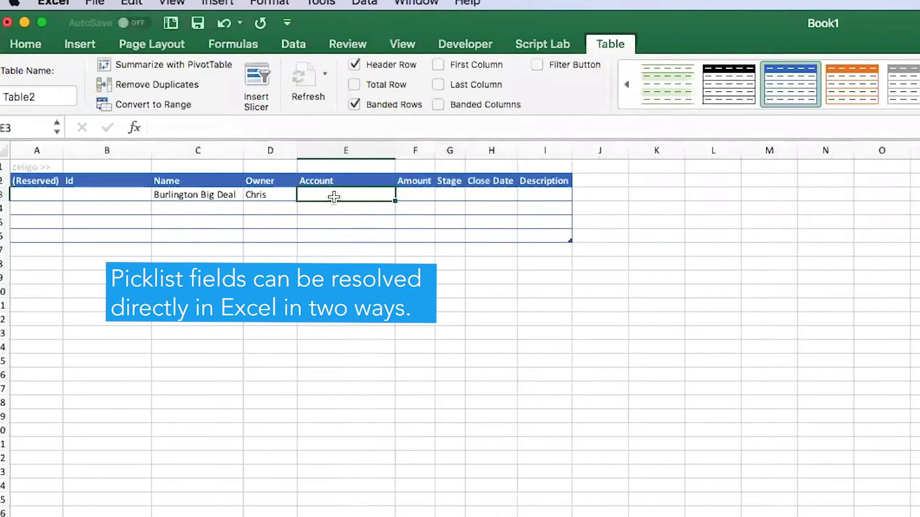
type("burling")
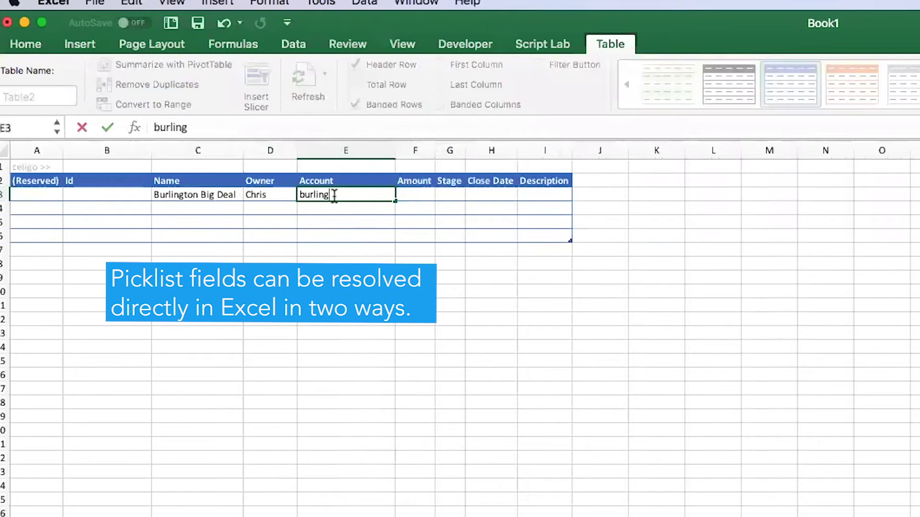
key("Tab")
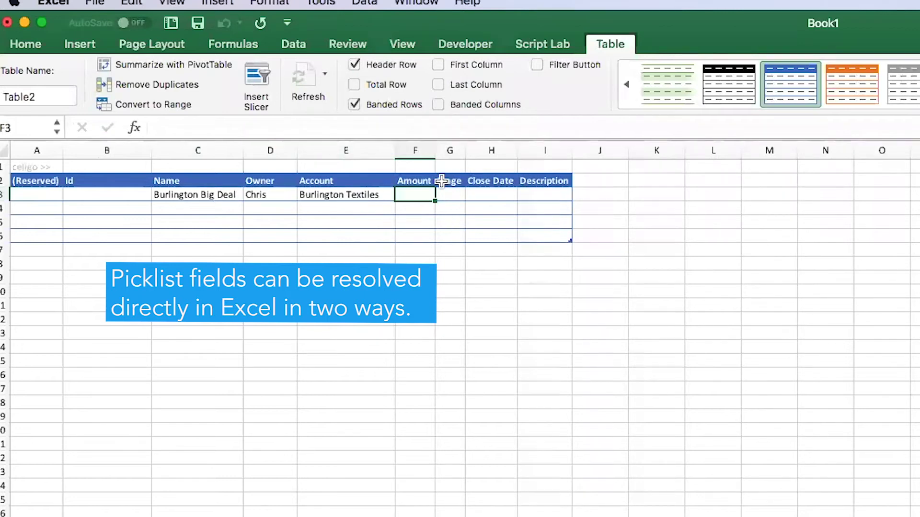
type("50000000")
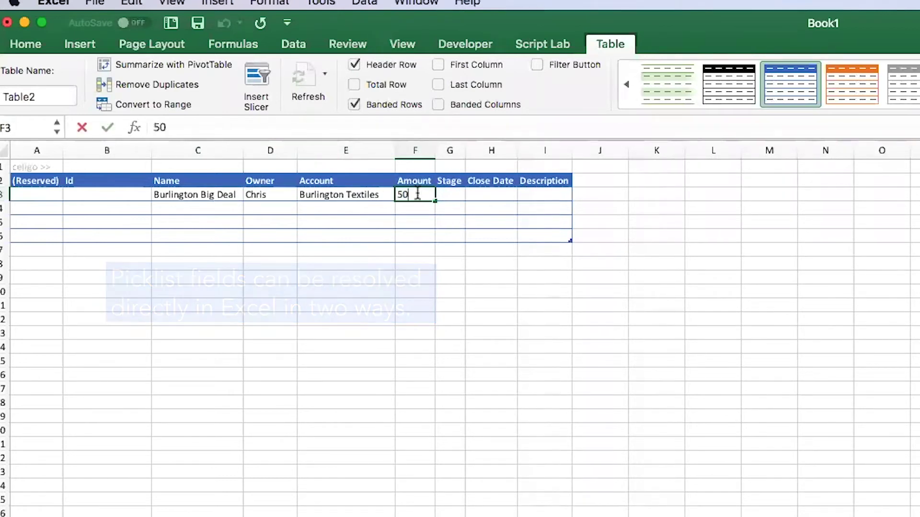
Step: Enter amount 50000000, stage Needs Analysis, close date 5/31/2018 and description Desc trest
key("Tab")
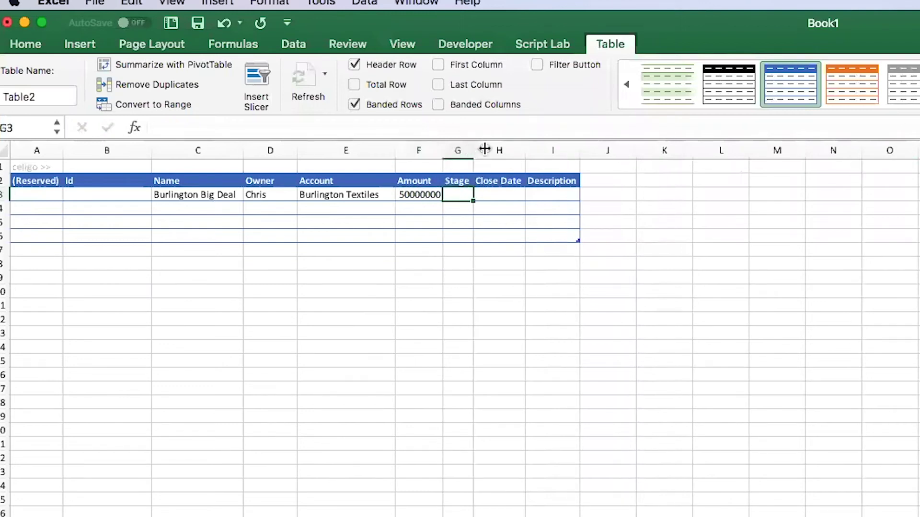
left_click_drag(473, 151, 511, 150)
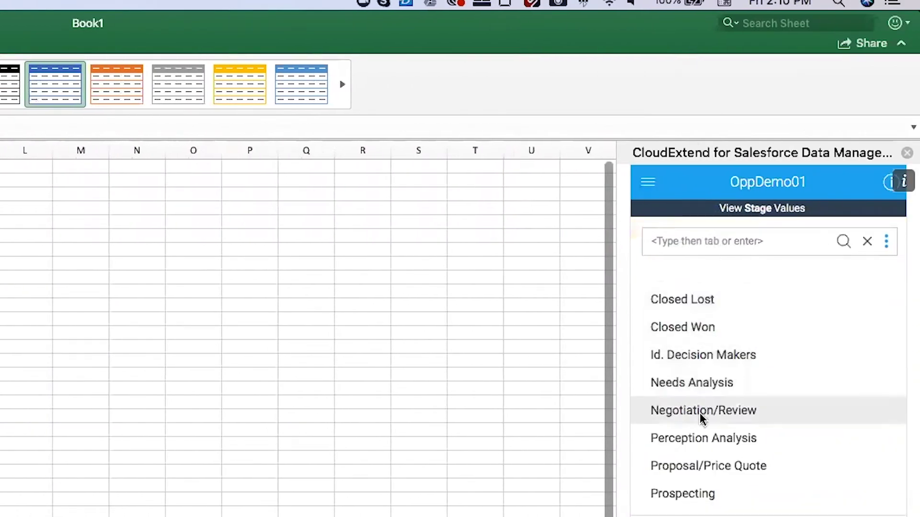
left_click(691, 382)
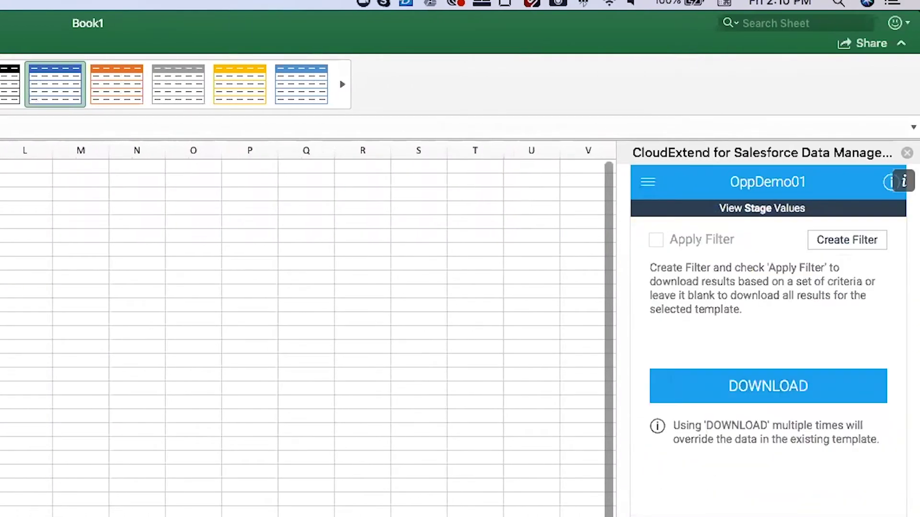
type("5/")
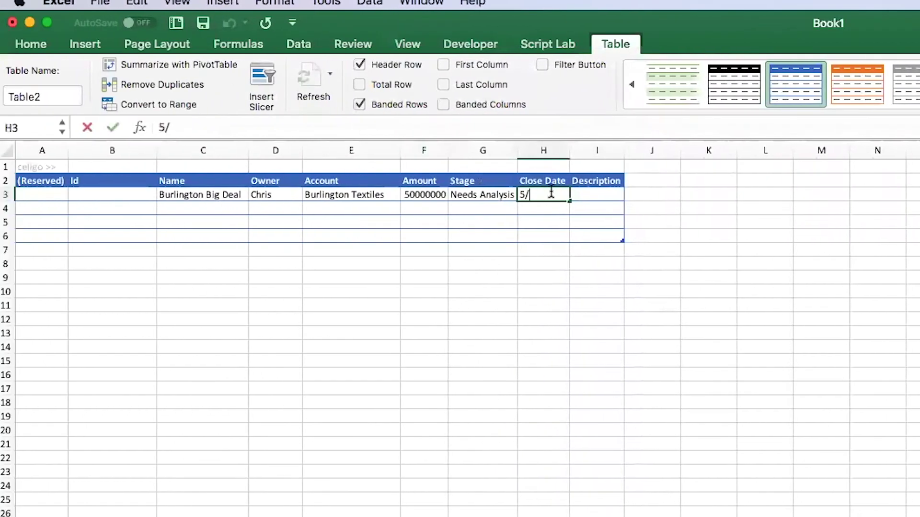
type("31/2018")
key("Tab")
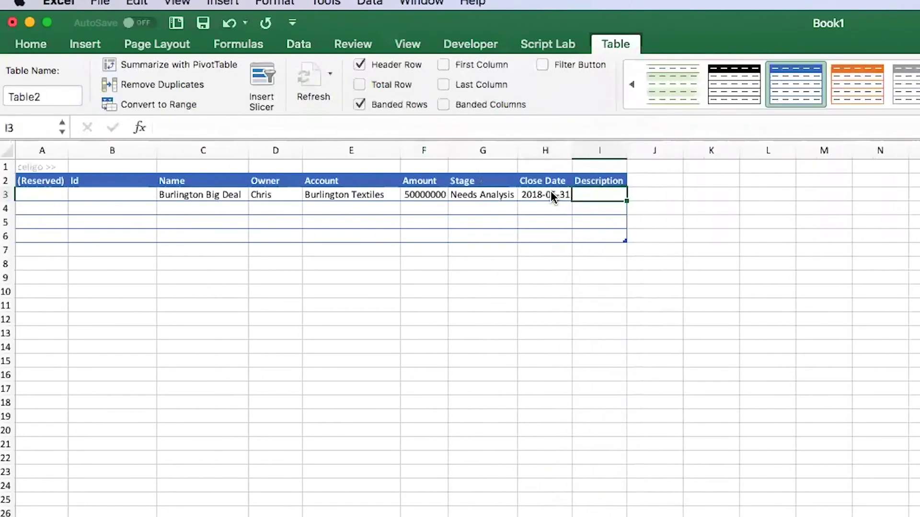
type("Desc ")
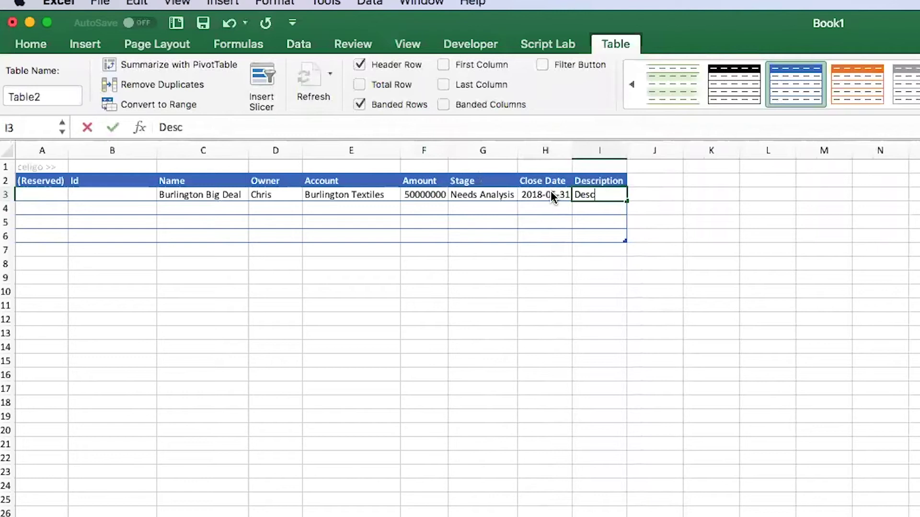
type("trest")
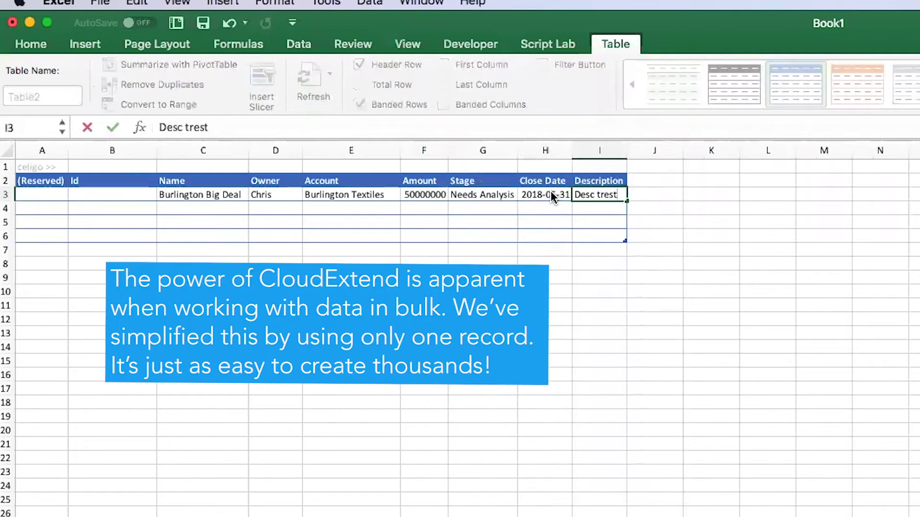
left_click(551, 192)
left_click(359, 194)
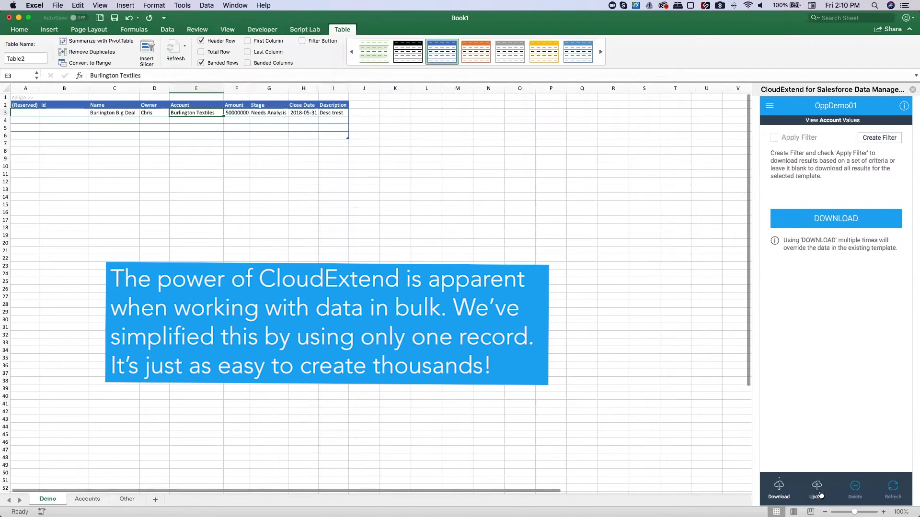
Step: Insert the opportunity into Salesforce and copy the returned green ID 006f400000CF3pxAAD from B3
left_click(817, 488)
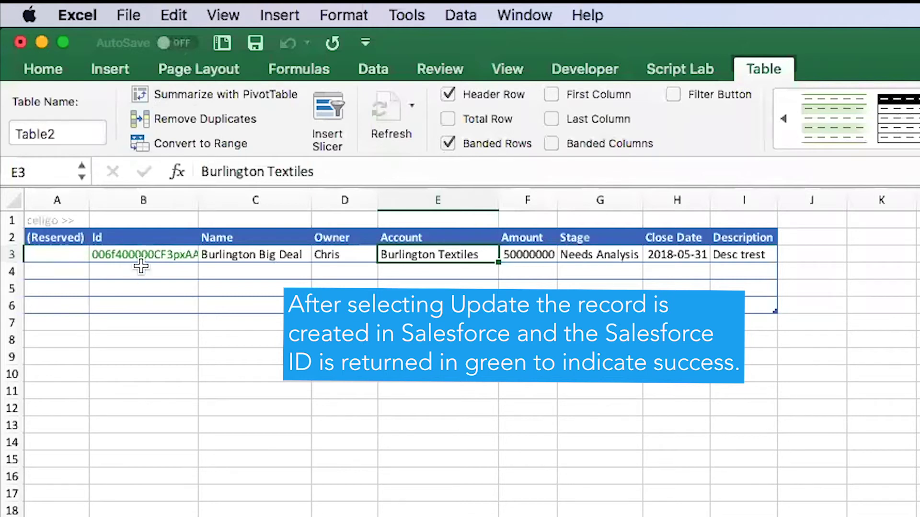
left_click(147, 258)
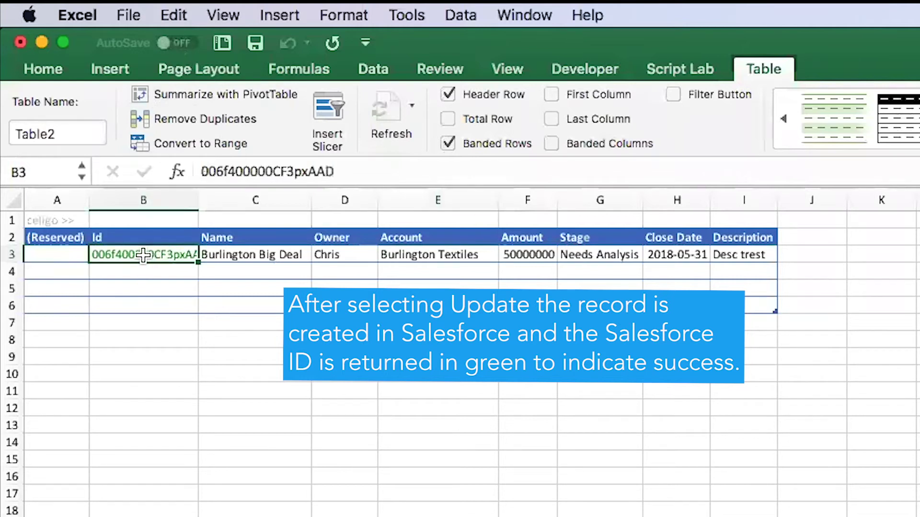
key("super+c")
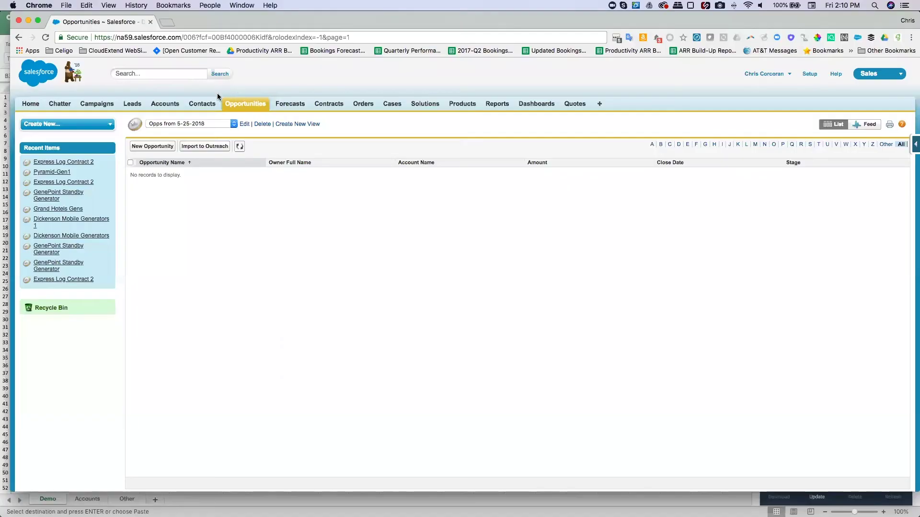
Step: Load the Salesforce record for the copied opportunity ID in Chrome
key("super+v")
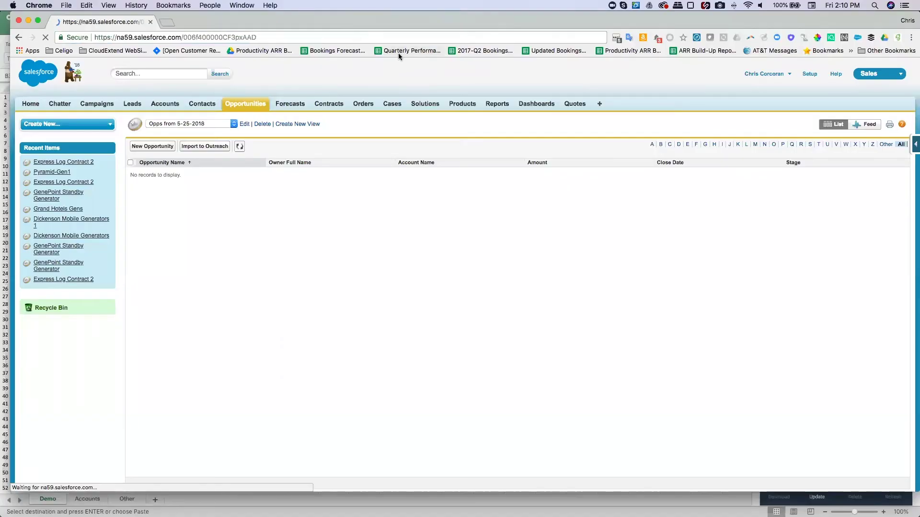
key("Return")
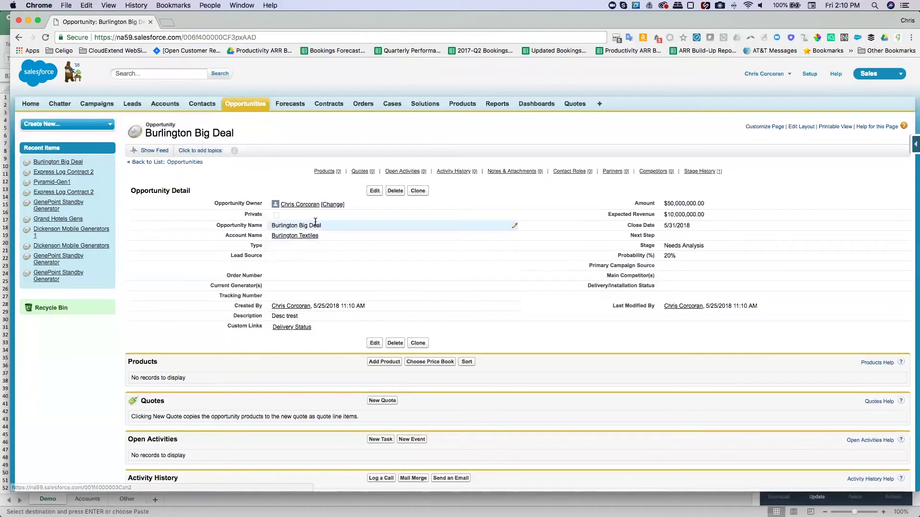
scroll(322, 214, "down", 1)
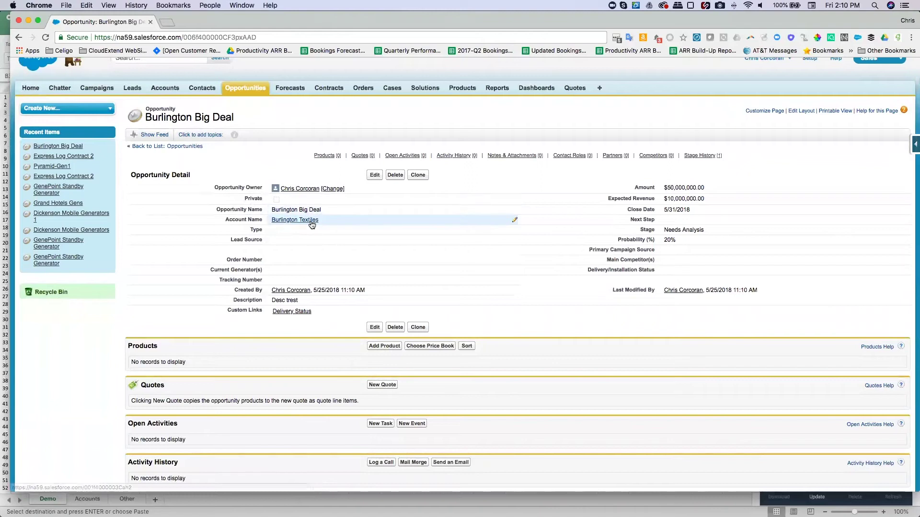
scroll(311, 230, "down", 1)
scroll(311, 238, "down", 1)
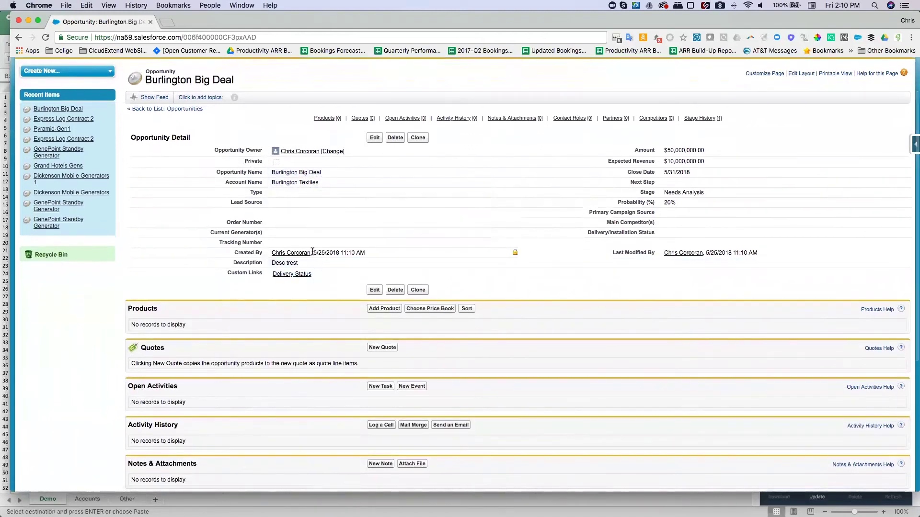
scroll(331, 271, "down", 1)
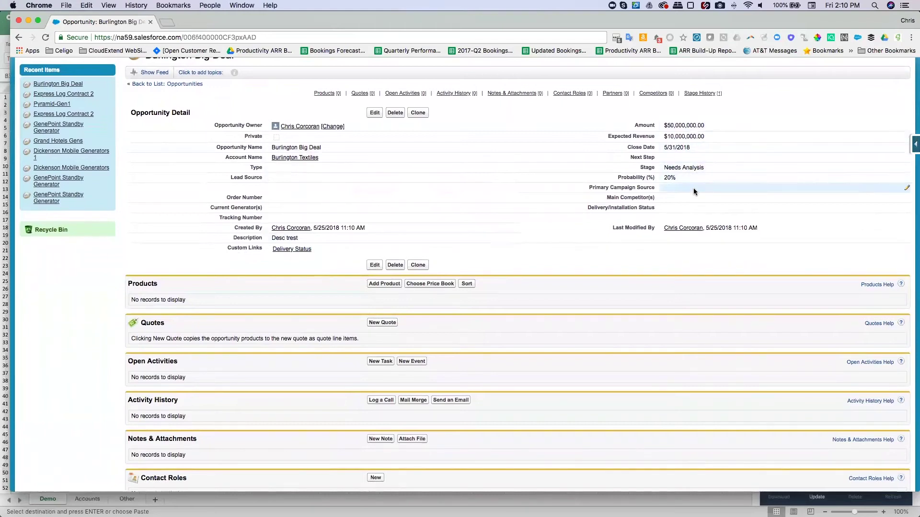
scroll(505, 215, "down", 3)
scroll(496, 230, "down", 3)
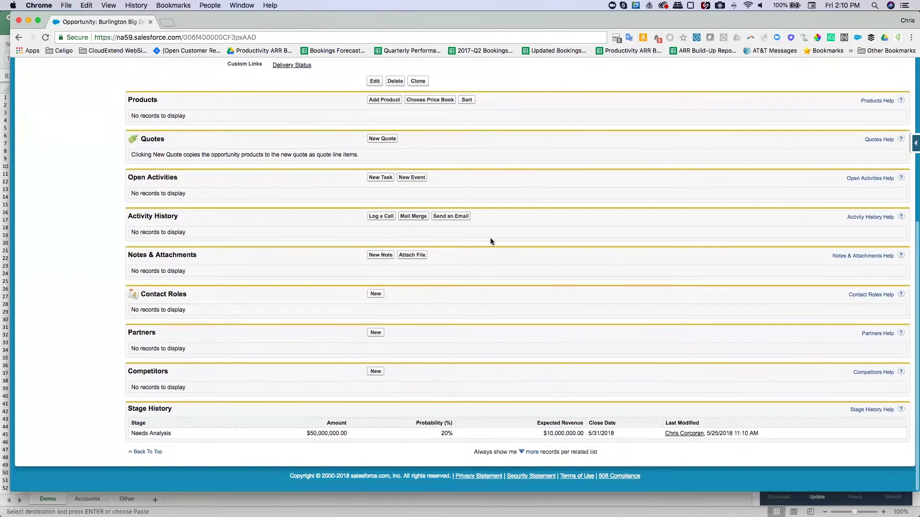
scroll(230, 265, "up", 5)
scroll(230, 264, "up", 5)
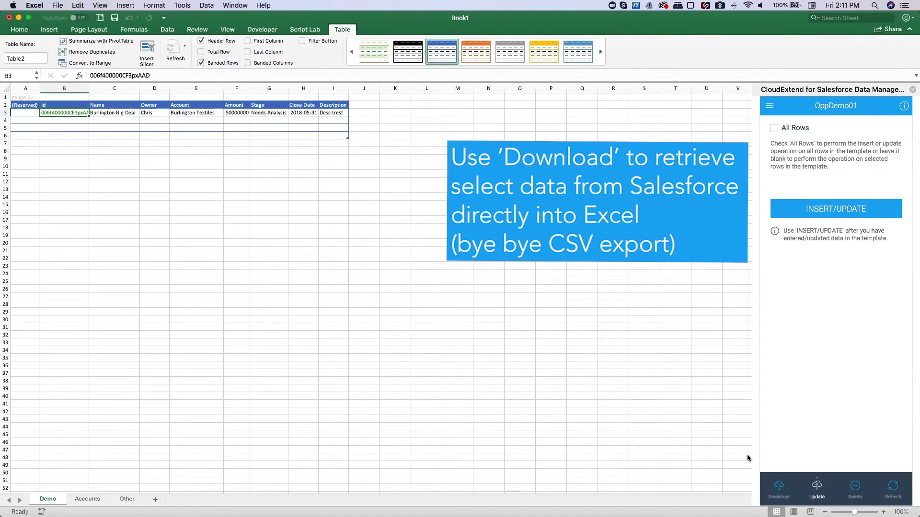
Step: Build and save a download filter on Opportunity with Close Date and Stage rules
left_click(779, 489)
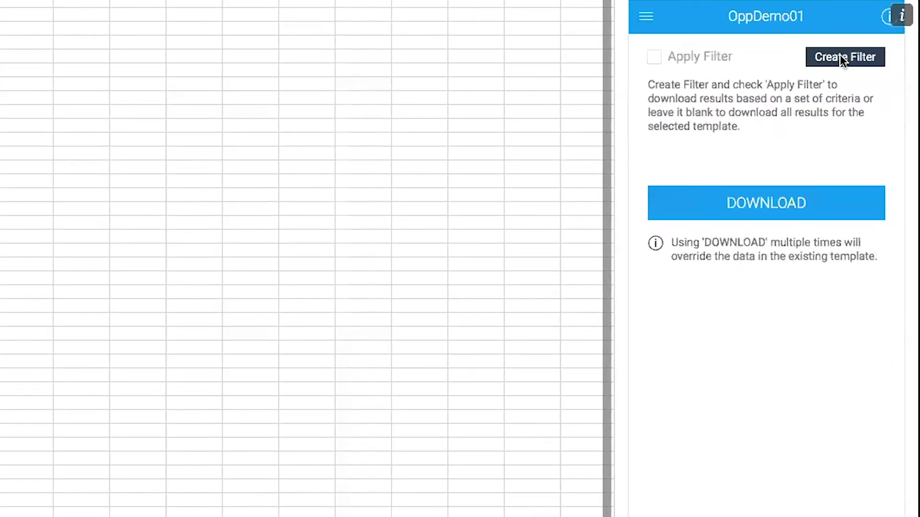
left_click(840, 54)
left_click(714, 119)
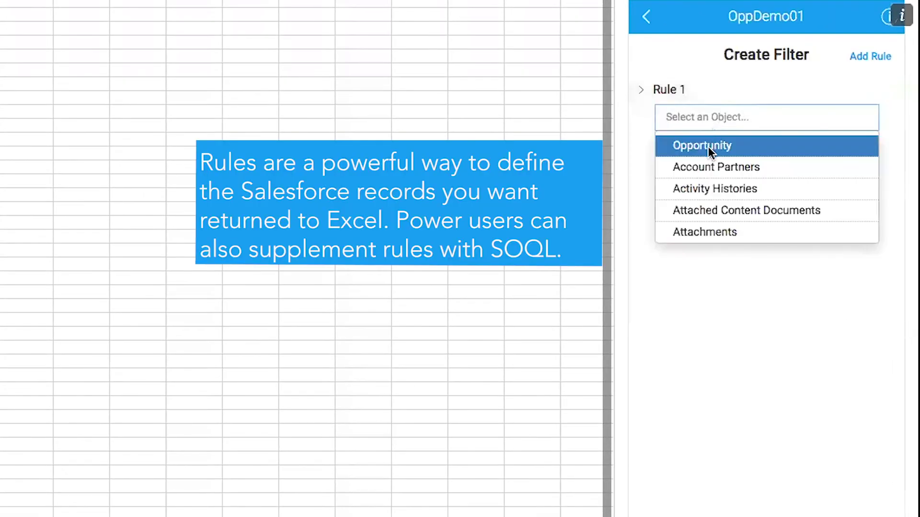
left_click(708, 147)
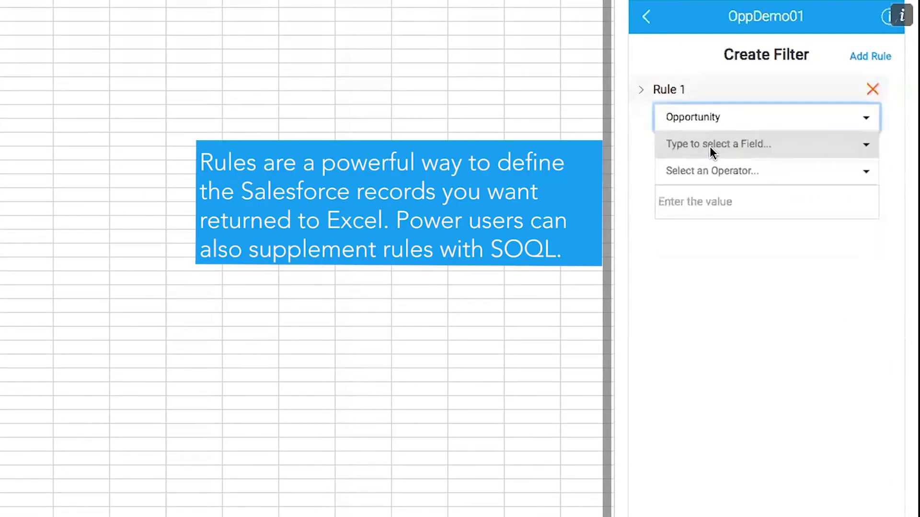
left_click(718, 144)
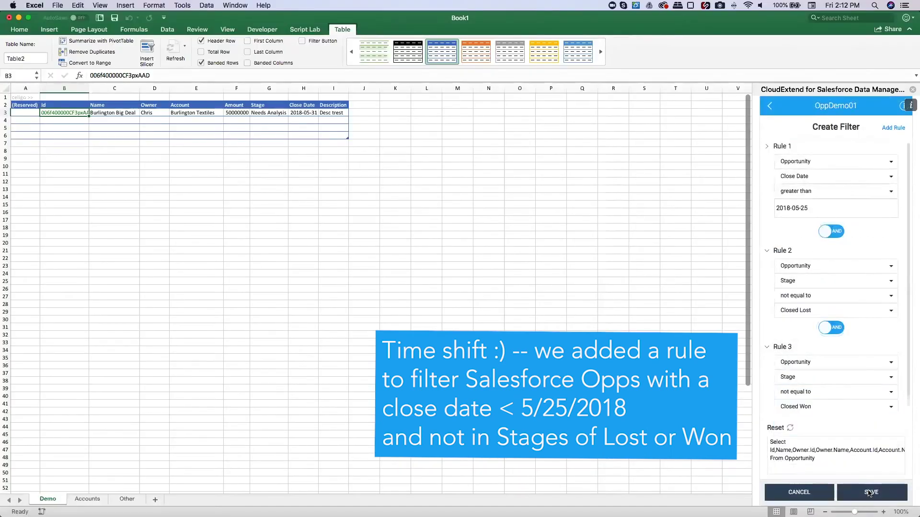
left_click(870, 493)
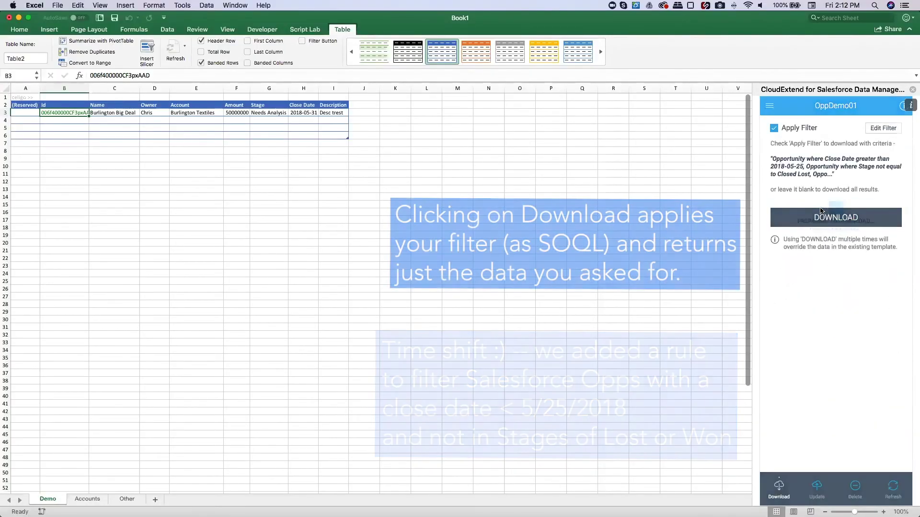
Step: Download the 99 filtered opportunities into the OppDemo01 table
left_click(821, 211)
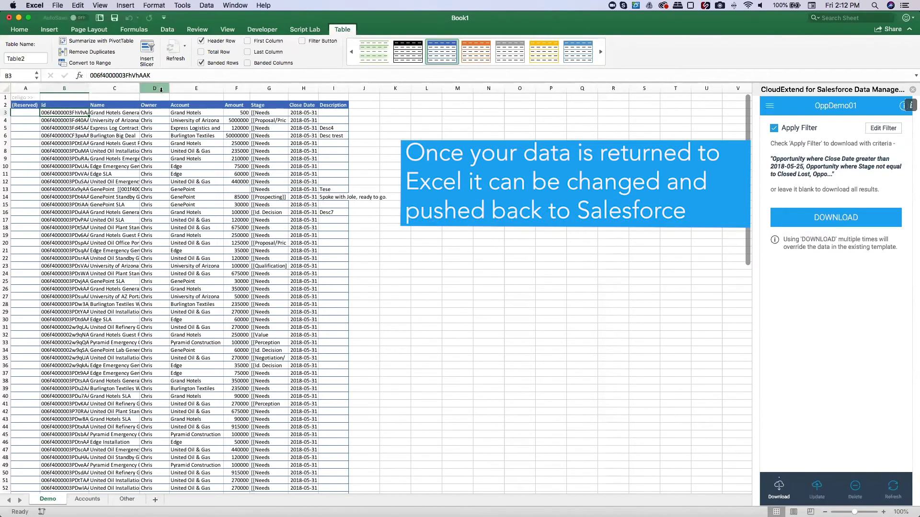
Step: Widen the Owner and Name columns, change the first opportunity's owner and copy it down the column
double_click(167, 87)
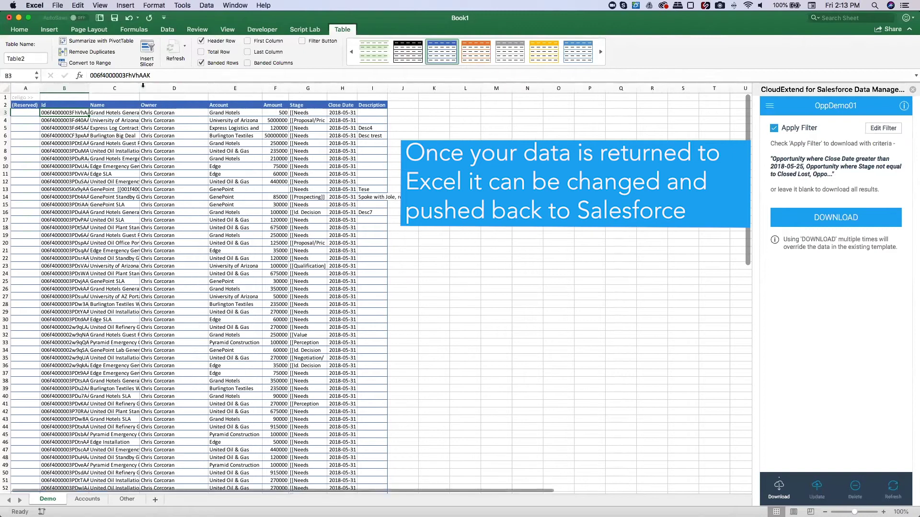
double_click(141, 88)
left_click(207, 113)
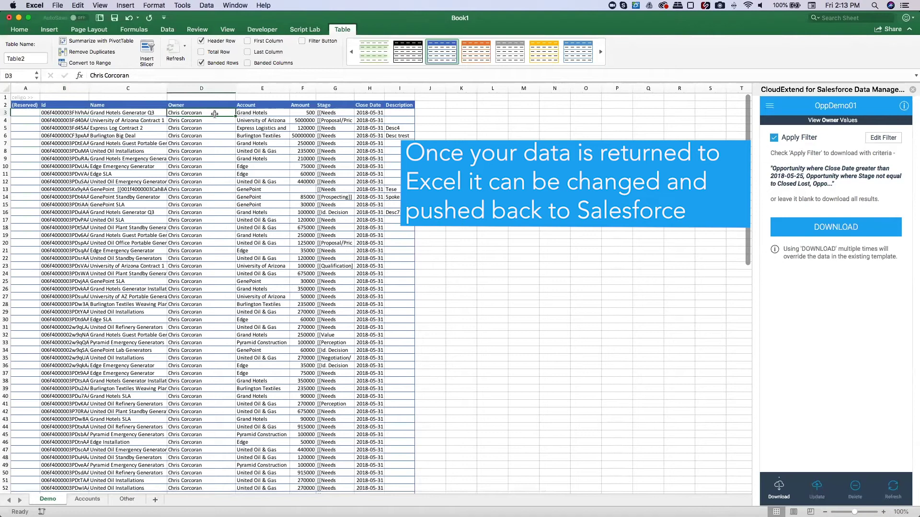
type("justine Burdo")
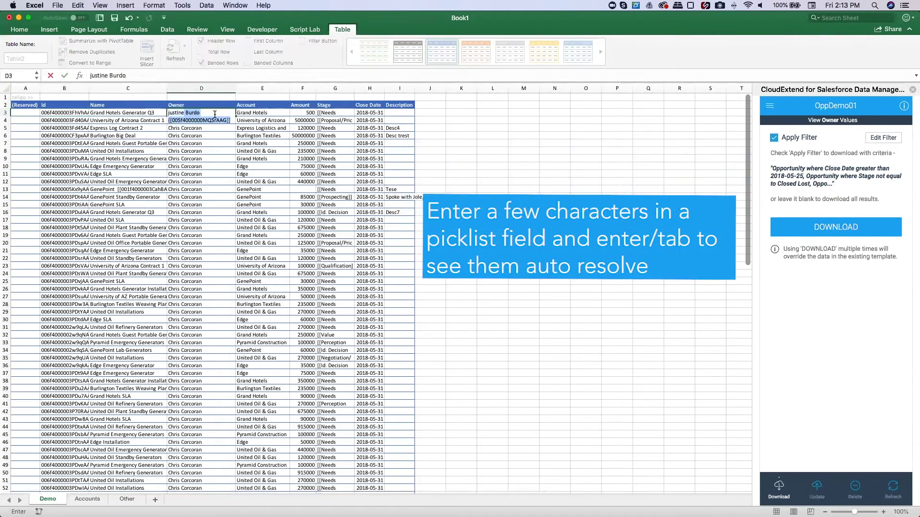
key("Return")
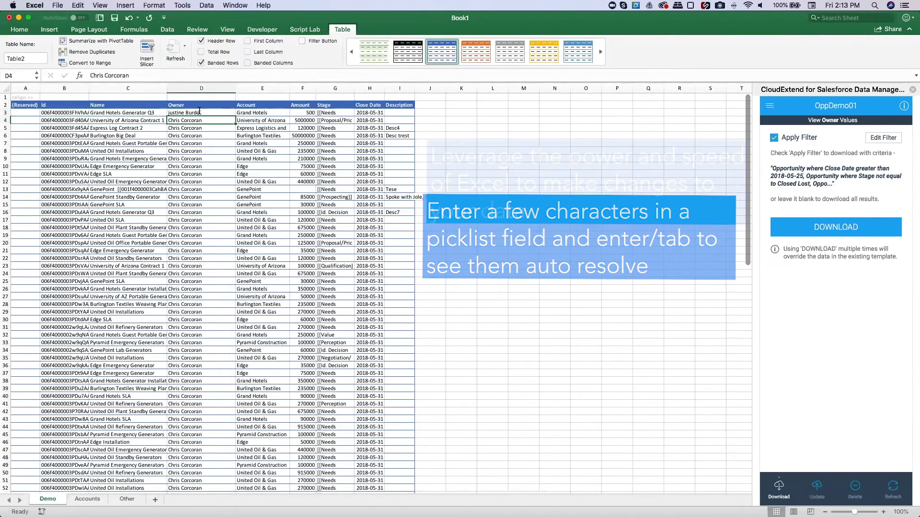
left_click(194, 113)
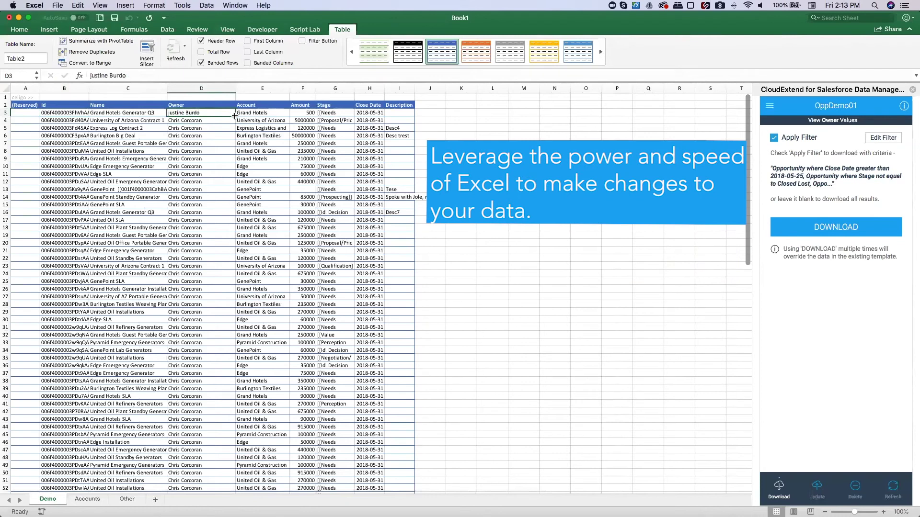
double_click(235, 116)
scroll(229, 234, "down", 5)
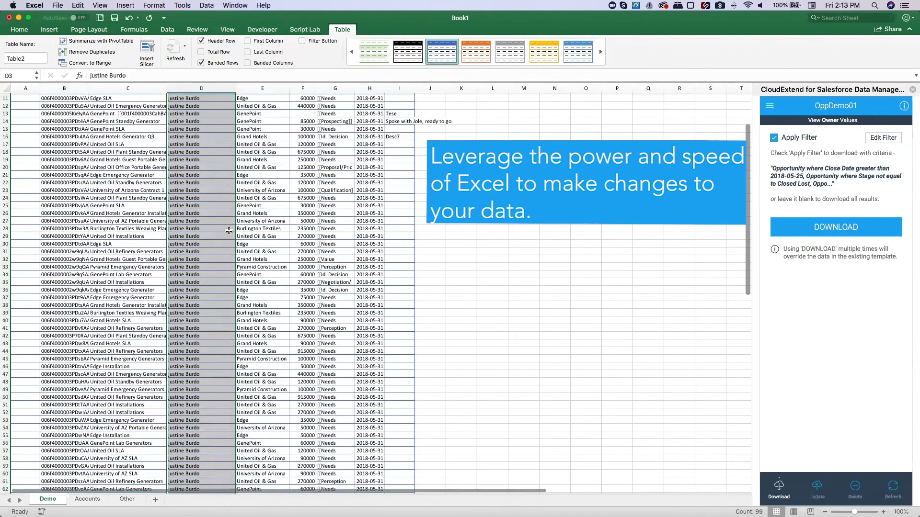
scroll(230, 234, "up", 5)
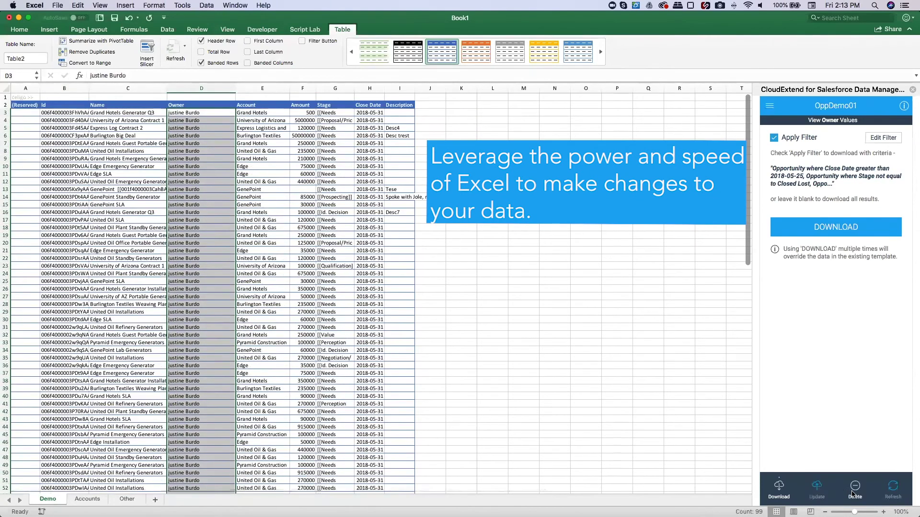
Step: Set the 5000000 amount to 500 and Express Log Contract 2's stage to Negotiation/Review, filled through row 13
left_click(305, 120)
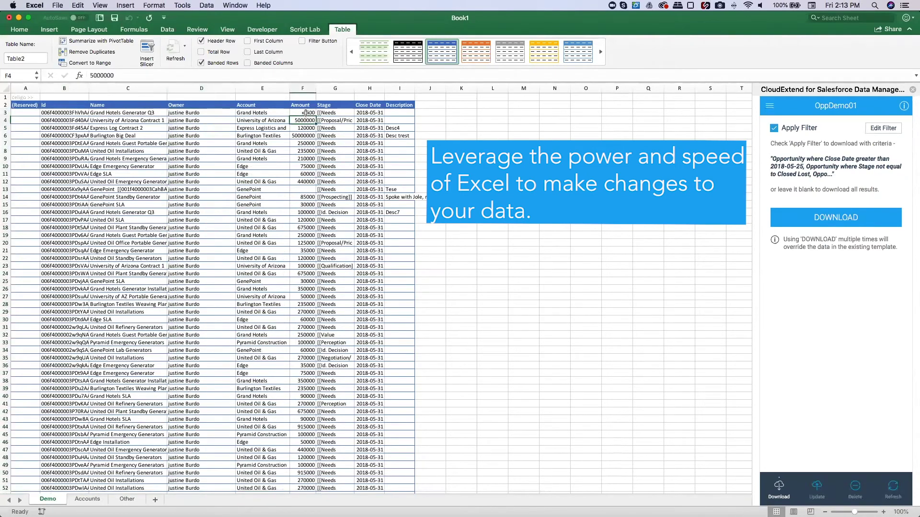
type("500")
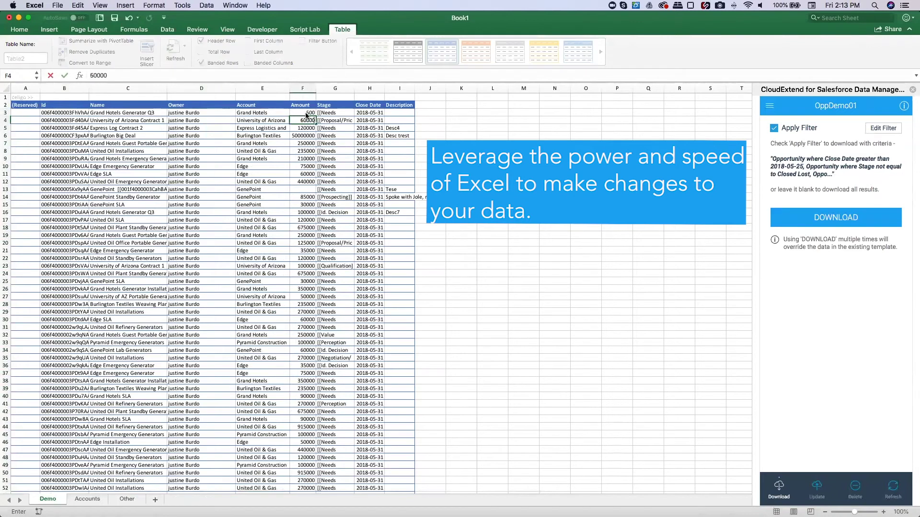
key("Return")
left_click(336, 127)
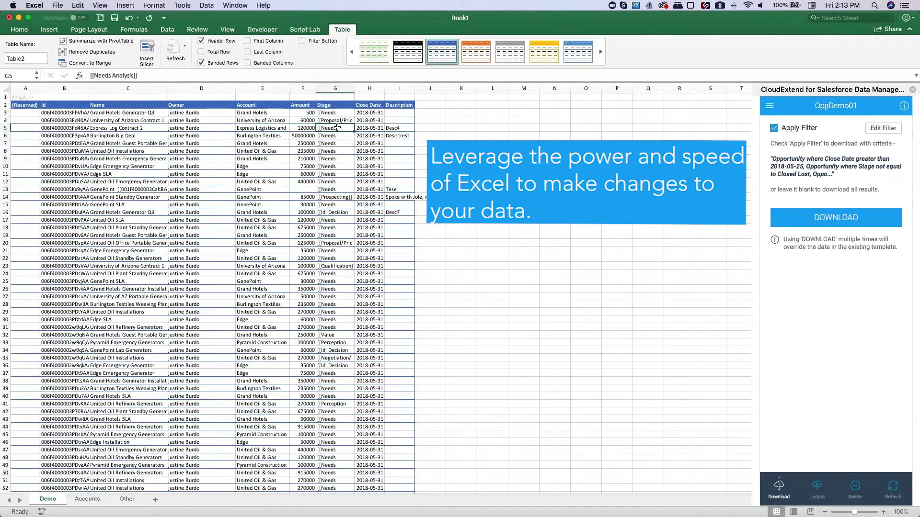
left_click(834, 120)
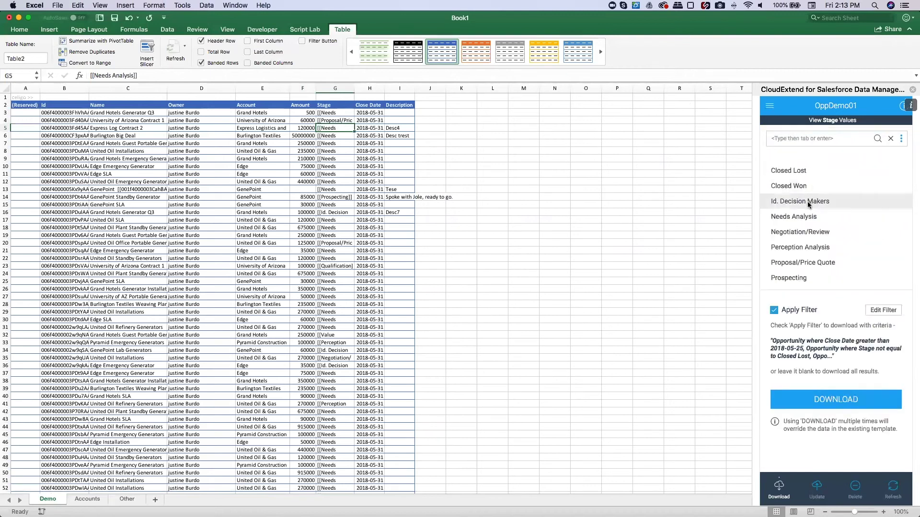
left_click(800, 233)
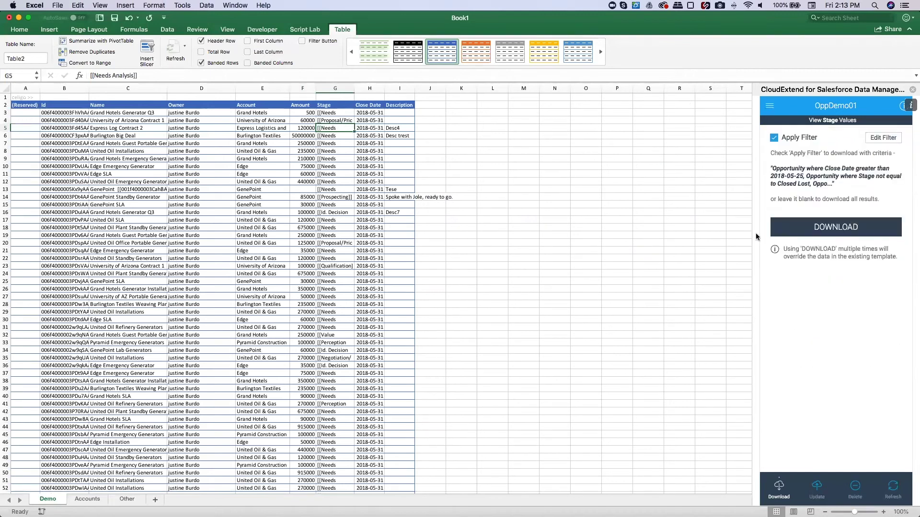
left_click_drag(353, 131, 352, 192)
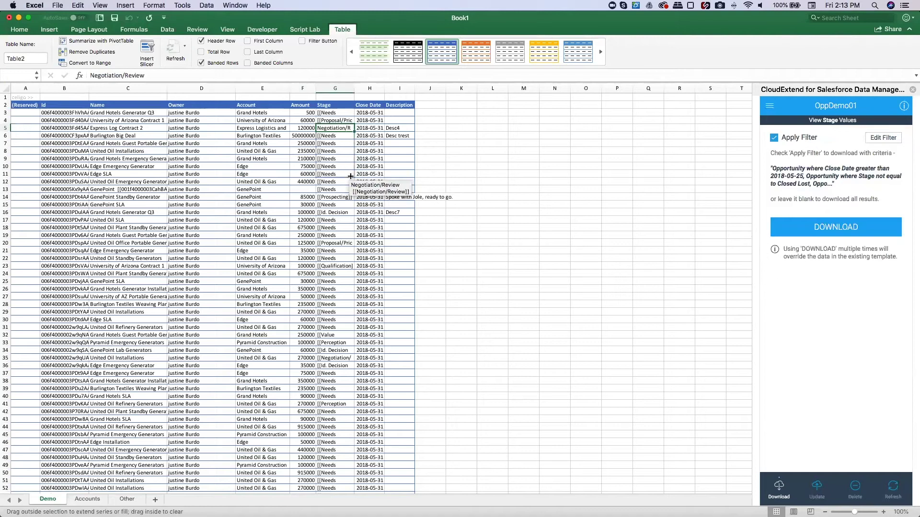
left_click(817, 497)
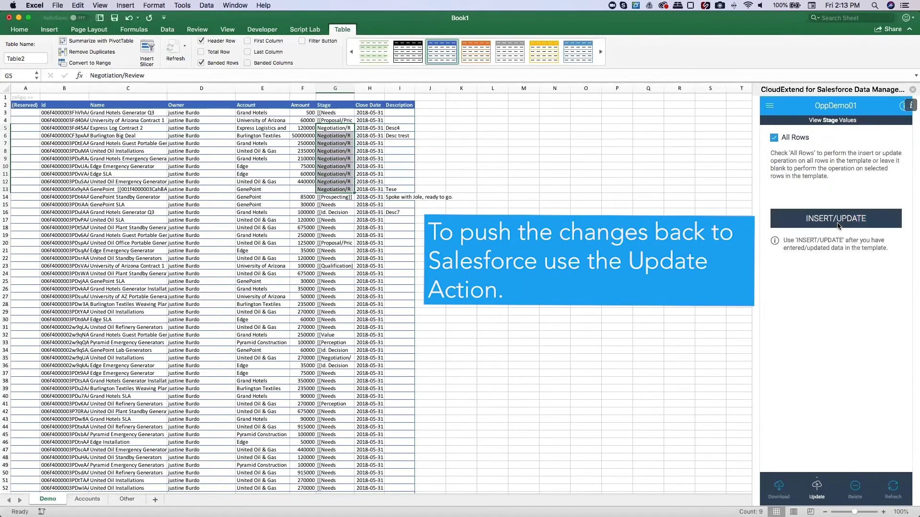
Step: Insert/Update all rows to Salesforce for green IDs, then select the first three IDs B3:B5
left_click(816, 217)
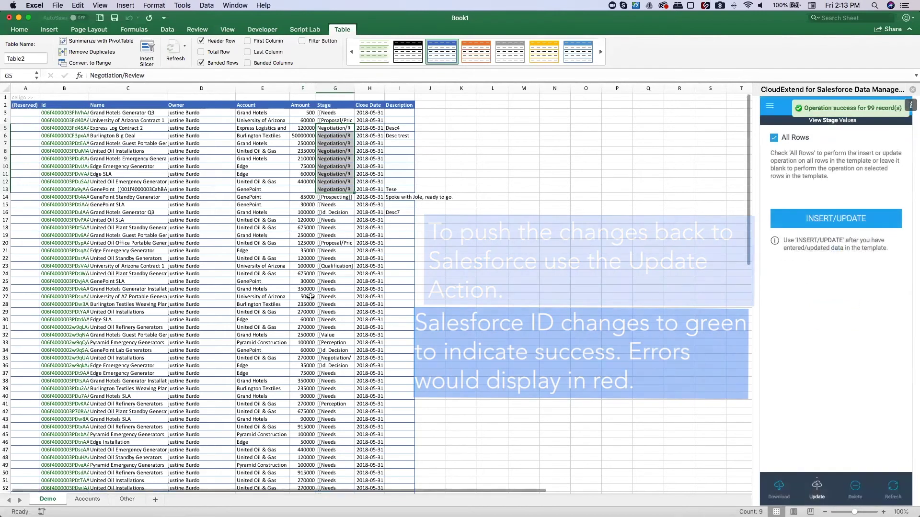
scroll(68, 261, "down", 1)
scroll(69, 261, "down", 2)
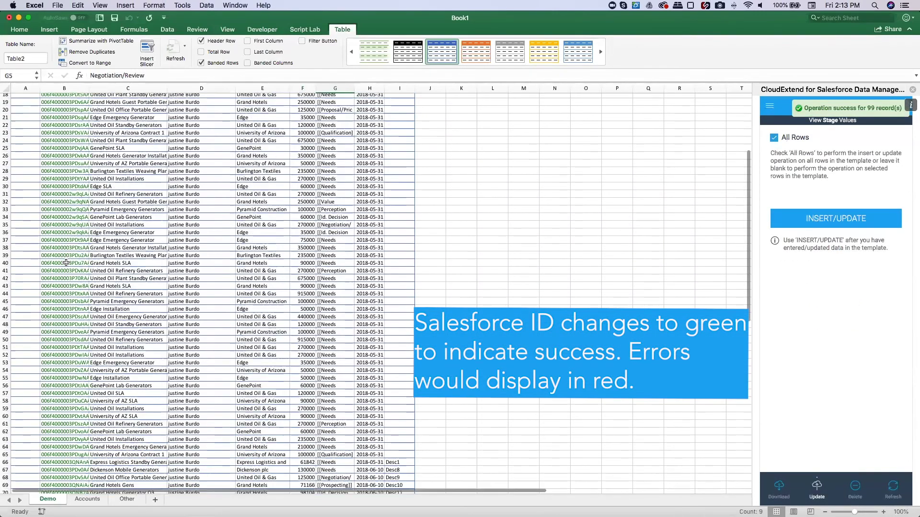
scroll(69, 261, "up", 3)
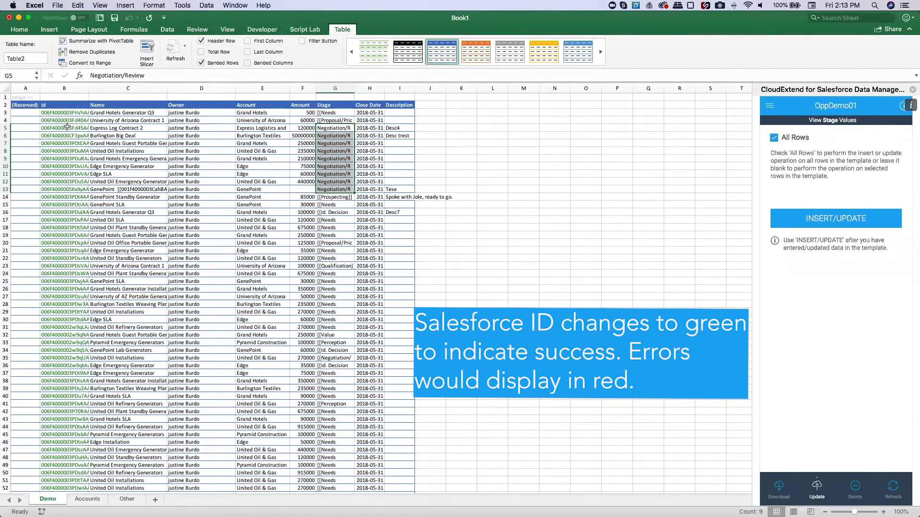
scroll(60, 158, "down", 15)
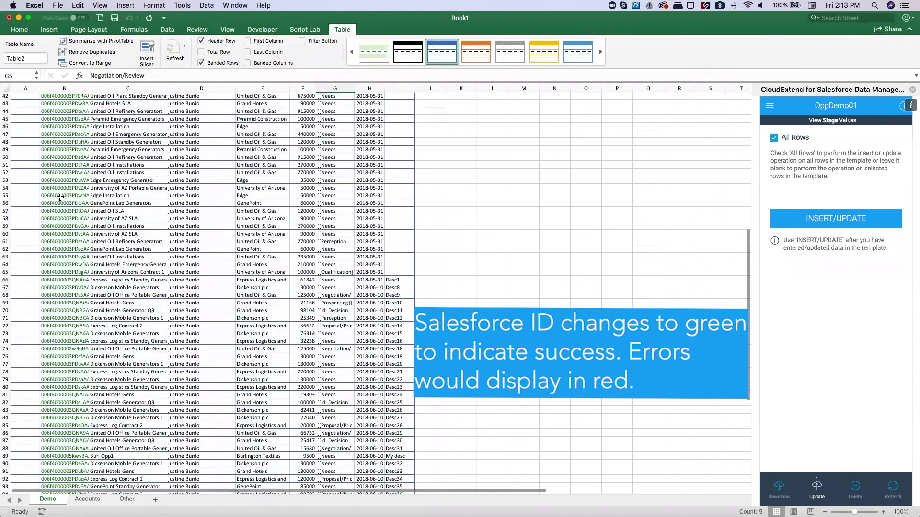
scroll(61, 196, "up", 15)
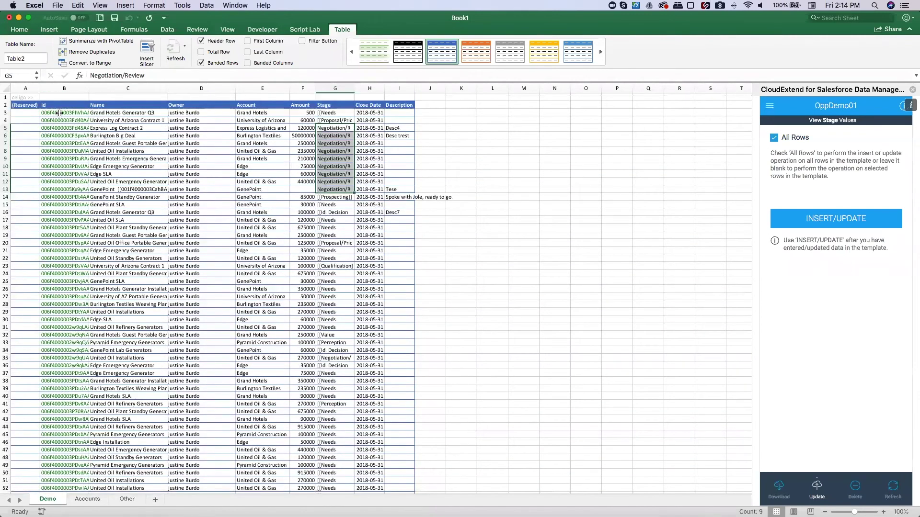
left_click_drag(59, 113, 60, 128)
Step: Copy the IDs, load the OppDemo01 template on the new sheet and paste them into the Id column
key("super+c")
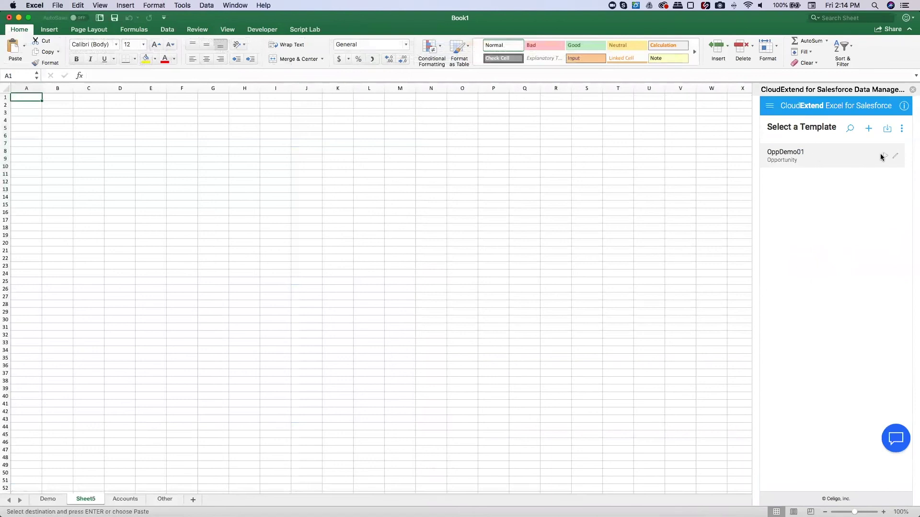
left_click(785, 152)
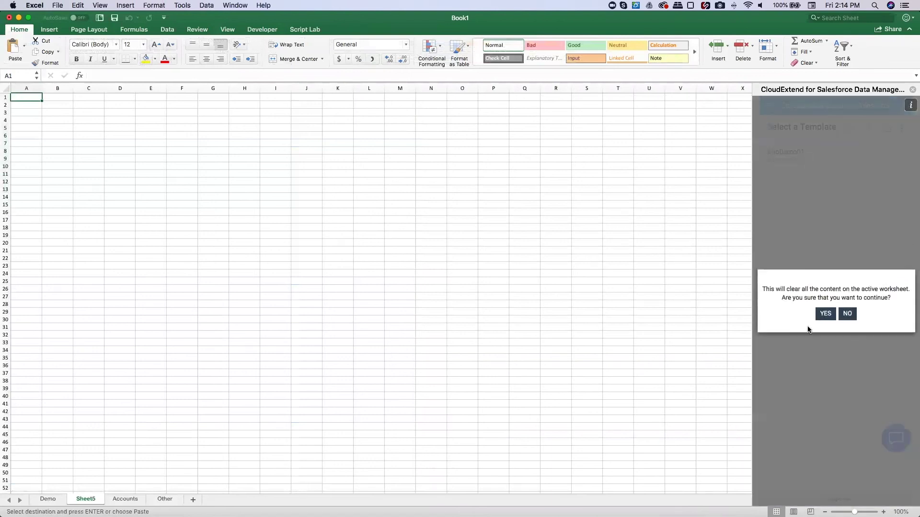
left_click(825, 314)
key("super+v")
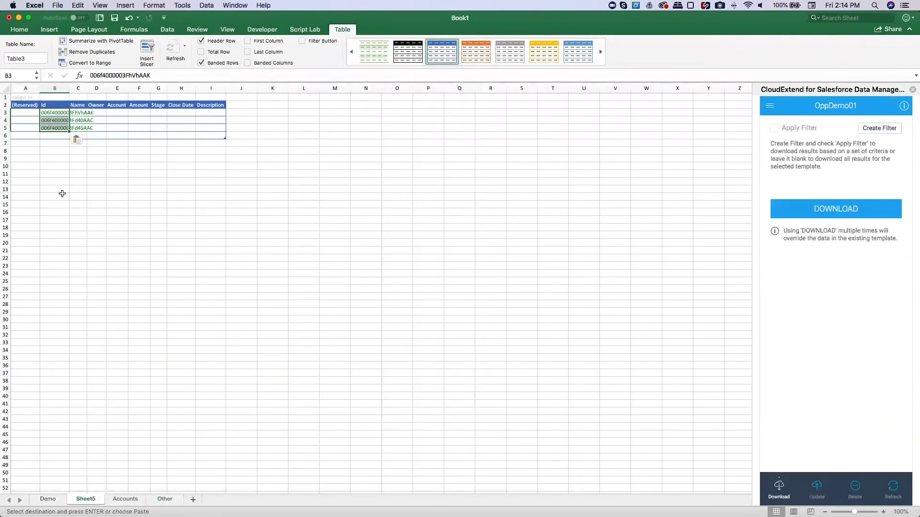
left_click_drag(70, 89, 98, 88)
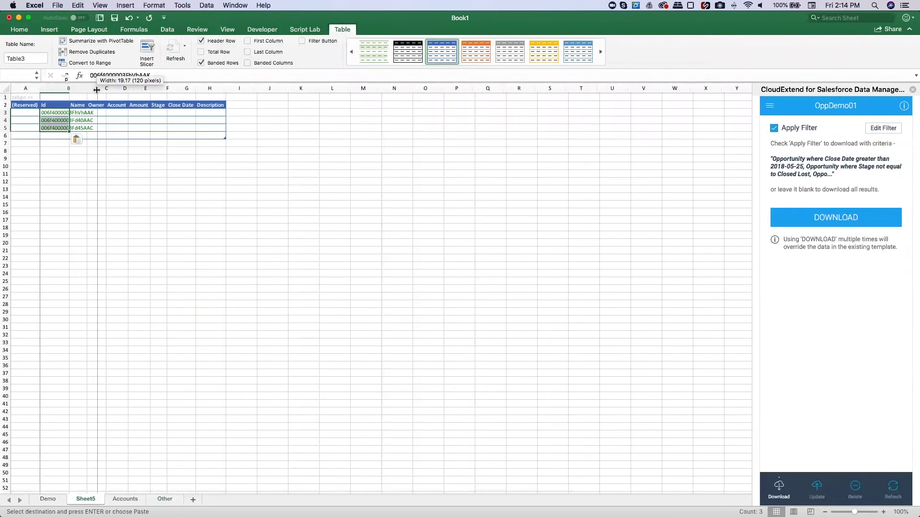
Step: Refresh all rows to fetch the three opportunities' Salesforce details
left_click(893, 491)
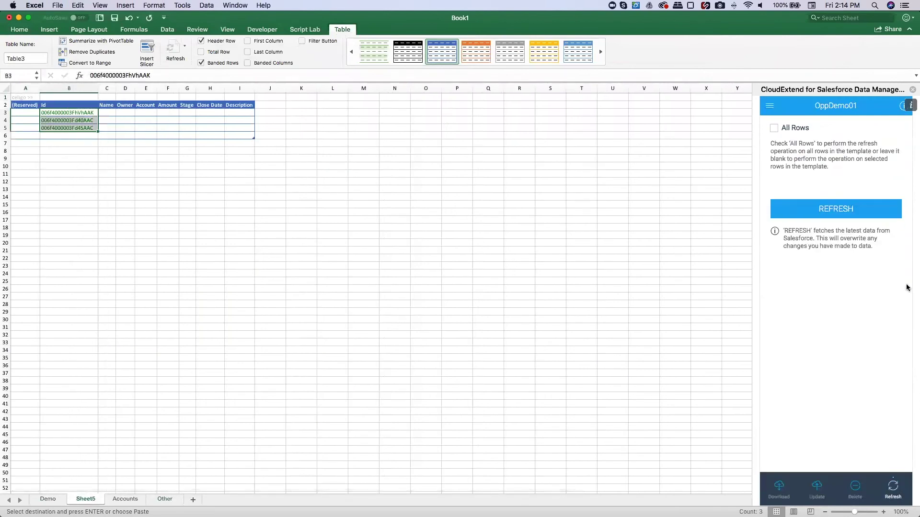
left_click(774, 129)
left_click(817, 210)
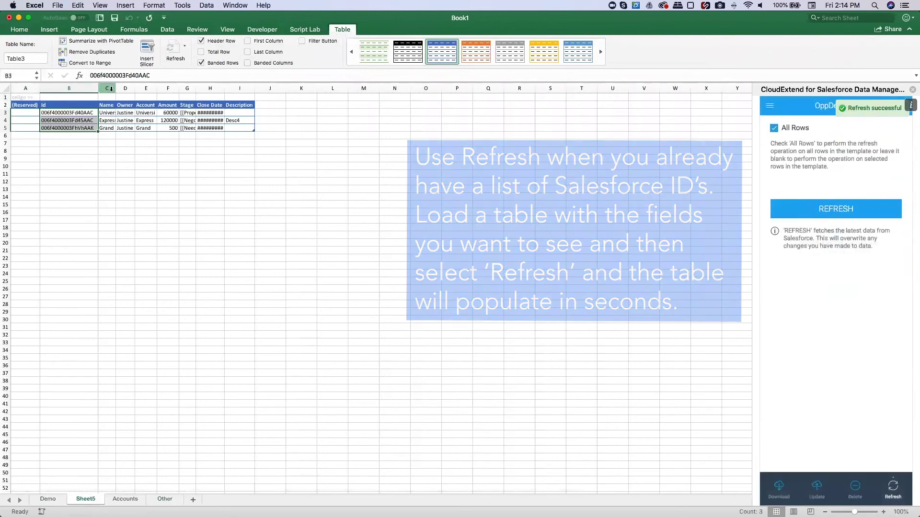
Step: Widen the Name and Close Date columns and enter Desc1 and Desc 2 as the first two descriptions
left_click_drag(117, 88, 153, 88)
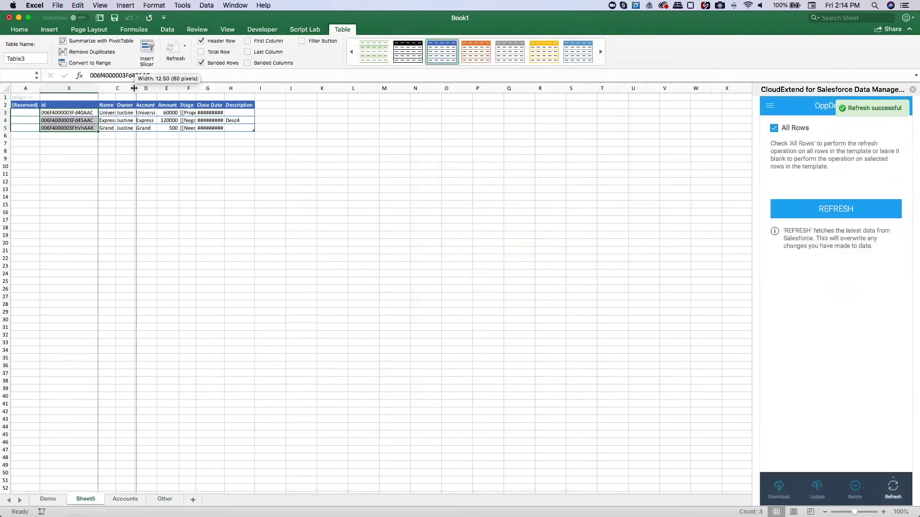
double_click(239, 87)
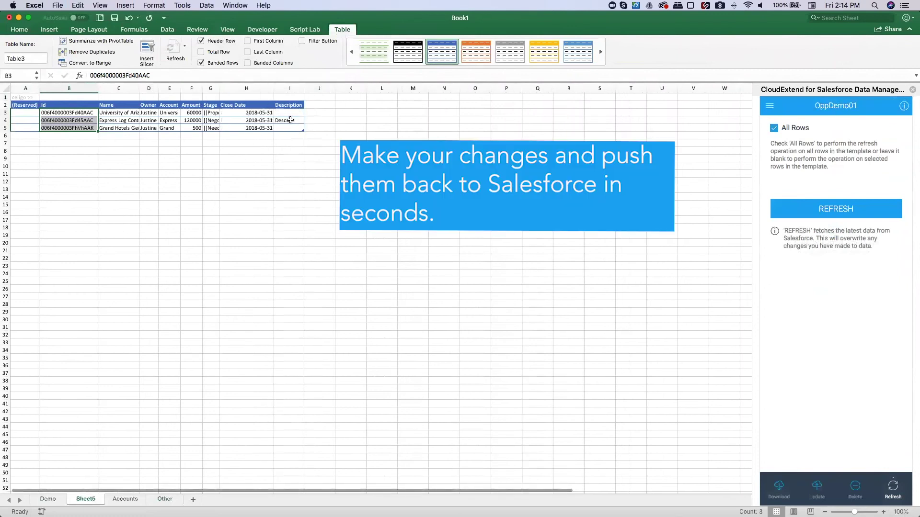
left_click(290, 113)
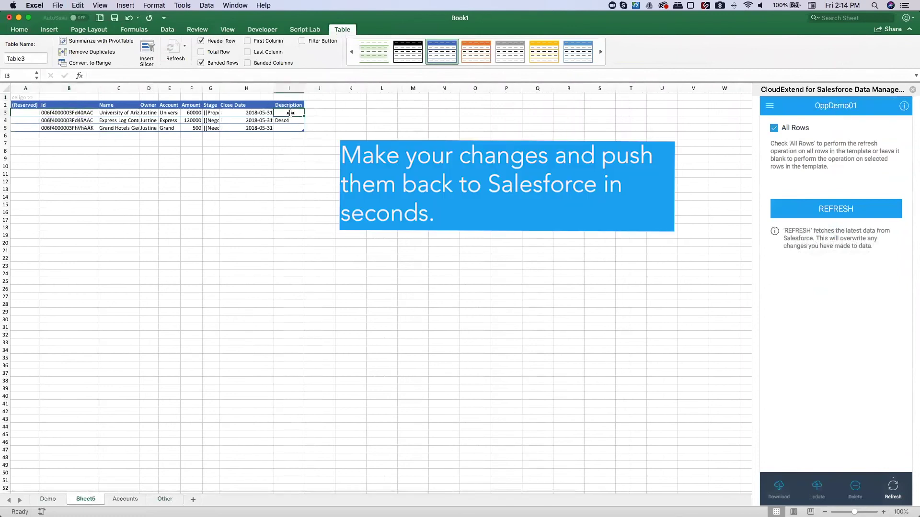
type("Desc4")
key("Return")
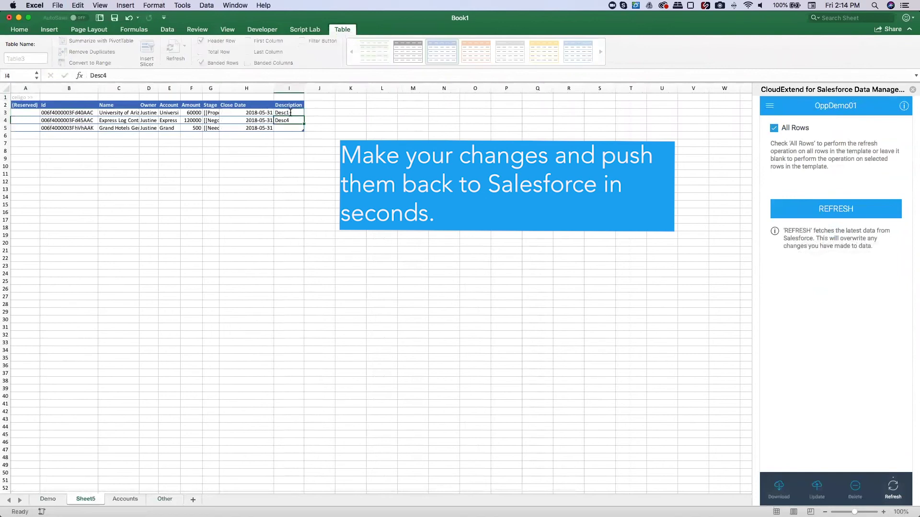
type("Desc1 2")
key("Return")
key("Left")
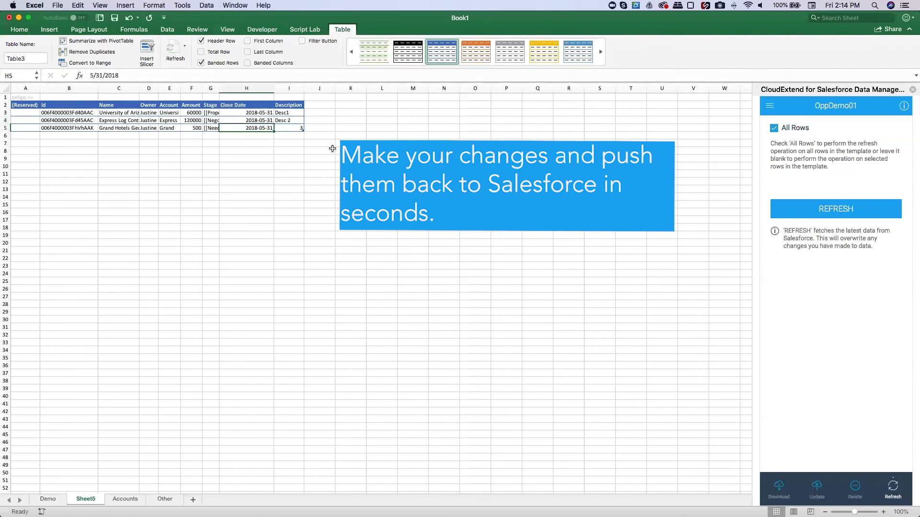
Step: Insert/Update the edited descriptions to Salesforce
left_click(817, 488)
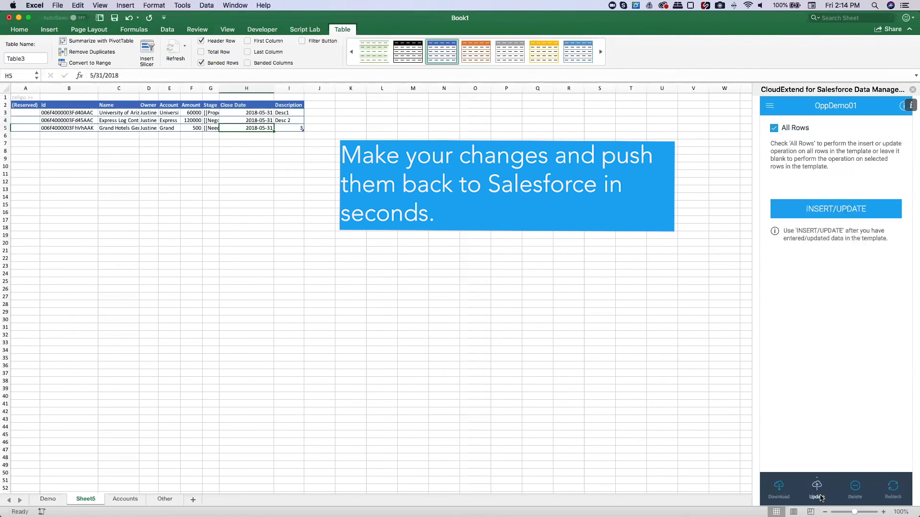
left_click(816, 209)
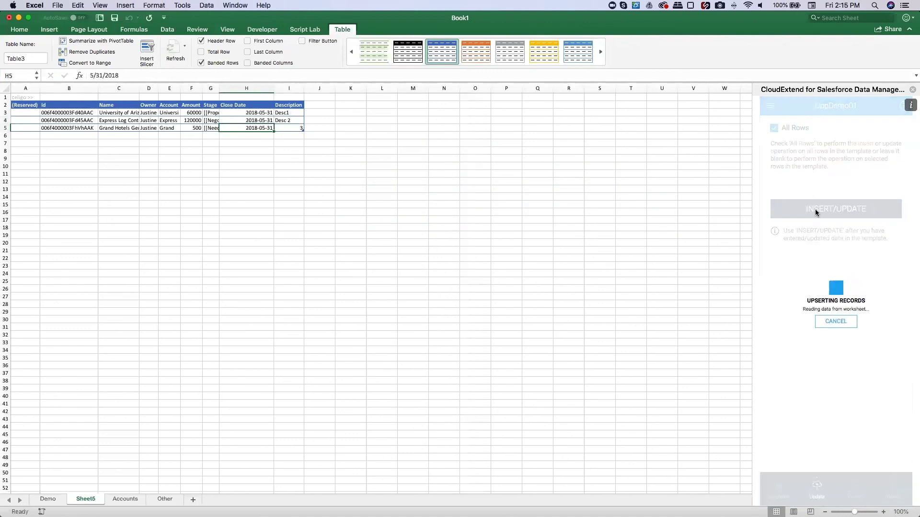